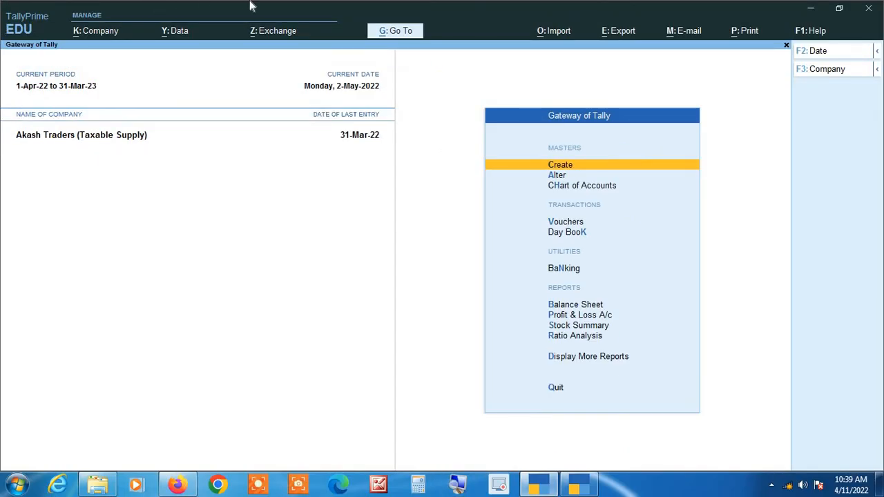
Open accounting voucher entry in Journal mode from the Gateway.
{"action": "key", "text": "Down"}
{"action": "key", "text": "Down"}
{"action": "key", "text": "Down"}
{"action": "key", "text": "Return"}
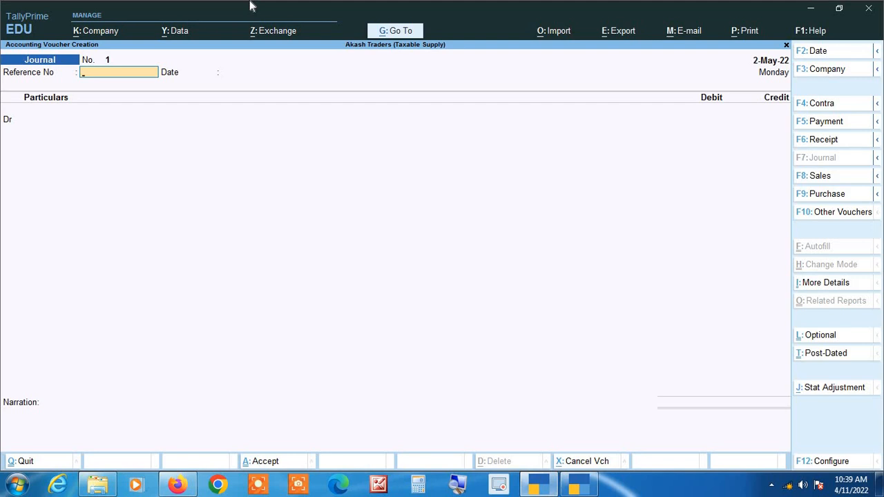
Set the voucher date to 1-5 and the reference number to 000125.
{"action": "key", "text": "F2"}
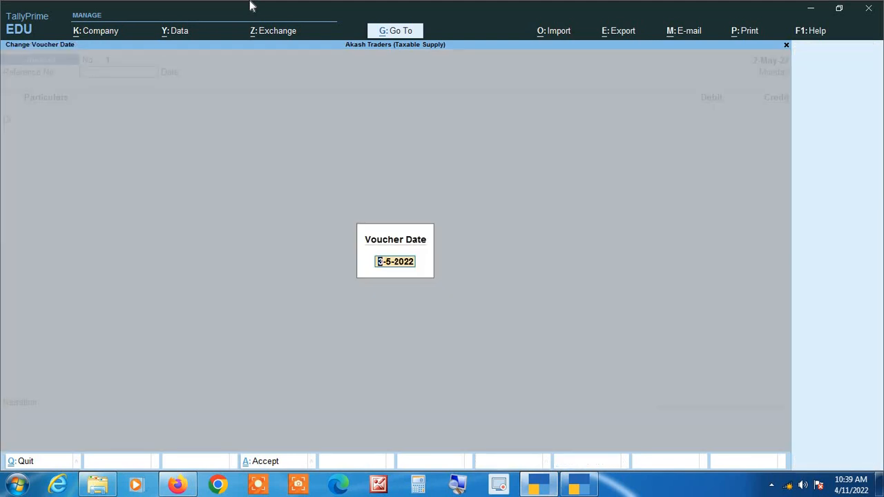
{"action": "type", "text": "1-5"}
{"action": "key", "text": "Return"}
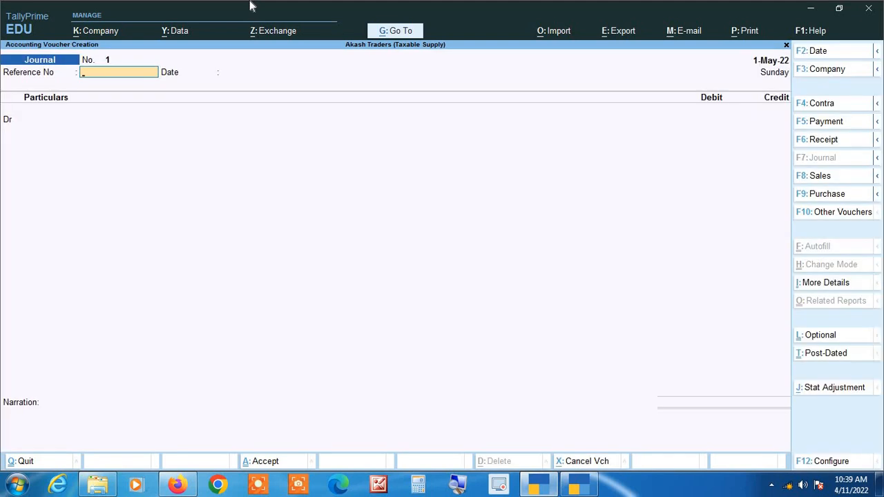
{"action": "type", "text": "000125"}
{"action": "key", "text": "Return"}
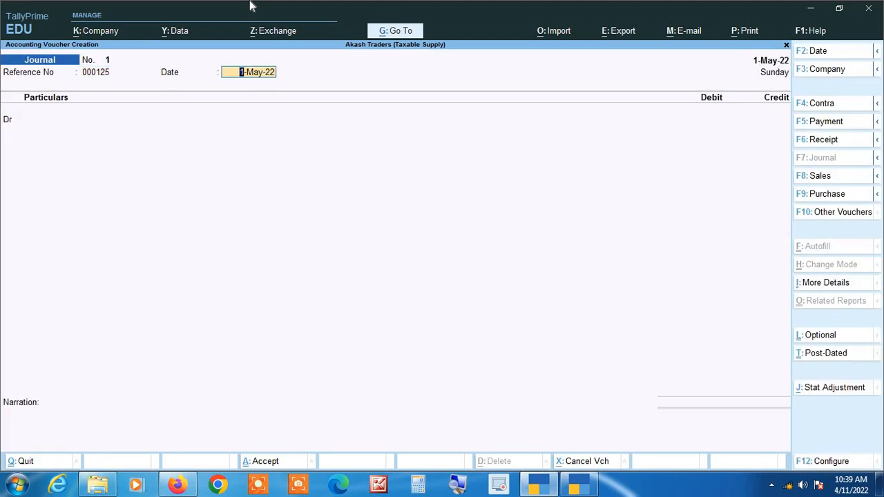
{"action": "key", "text": "Return"}
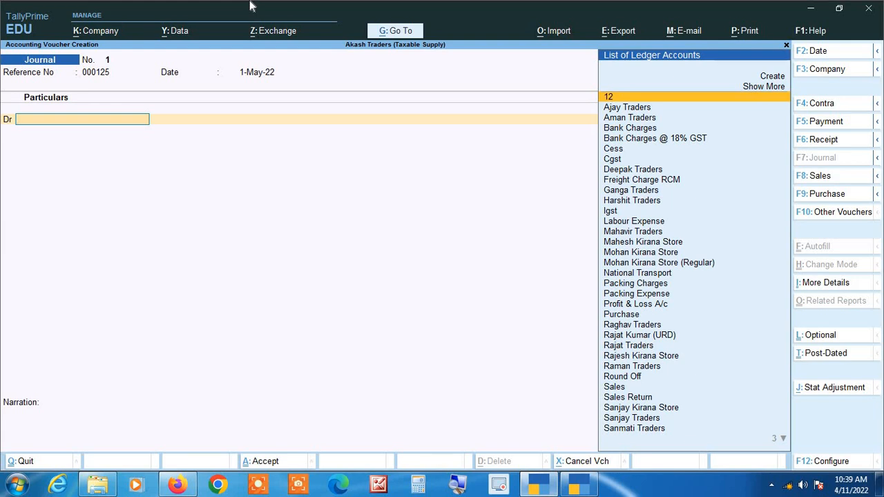
Create a new ledger named Xyz under the Fixed Assets group for the debit line.
{"action": "key", "text": "alt+c"}
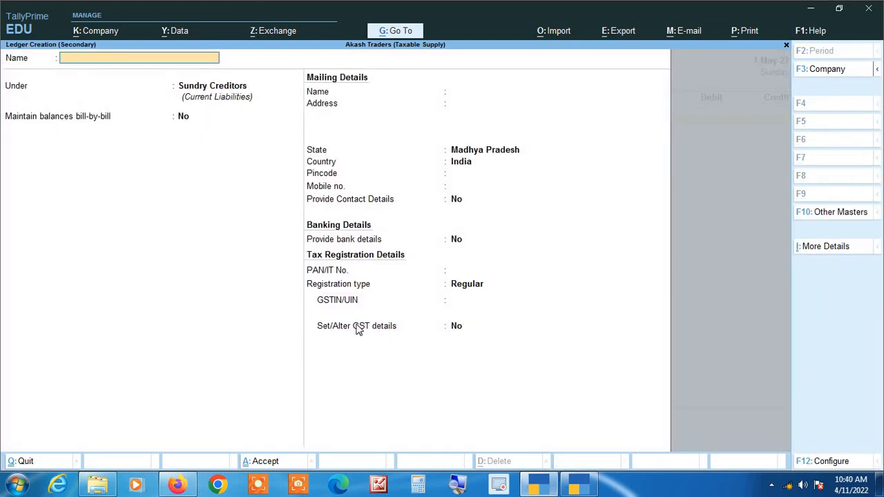
{"action": "left_click", "coordinate": [457, 485]}
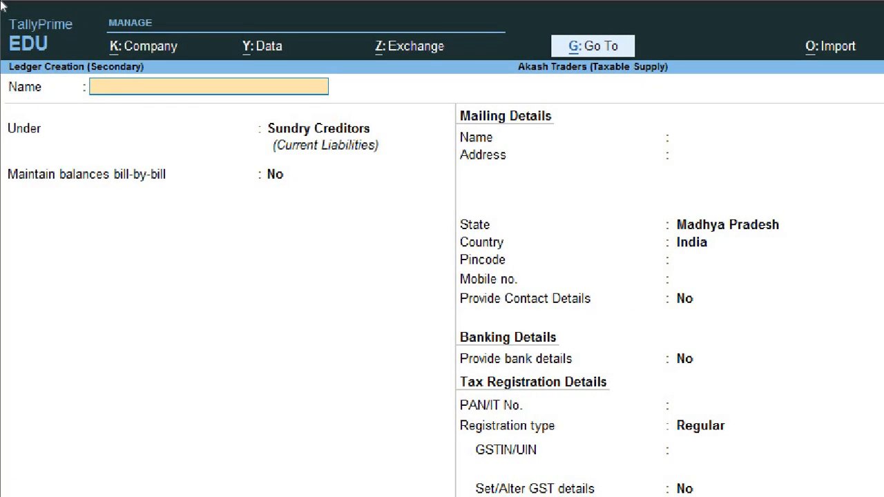
{"action": "type", "text": "Xyz"}
{"action": "key", "text": "Return"}
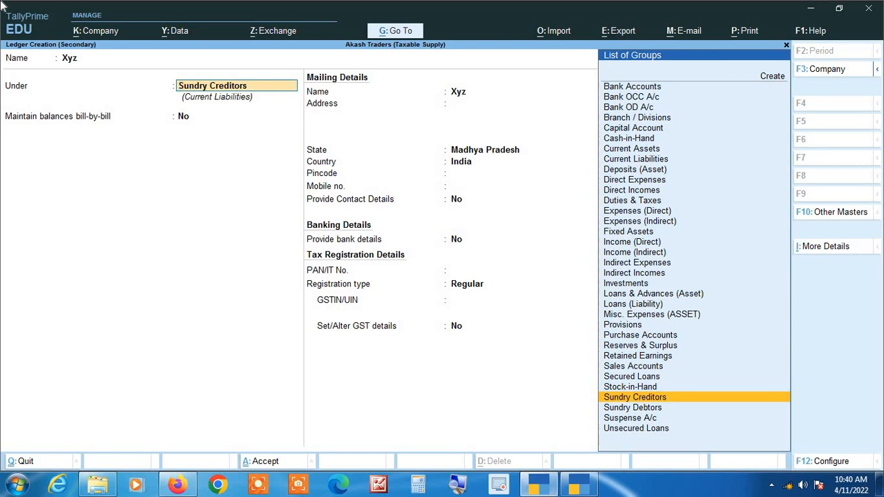
{"action": "type", "text": "Fix"}
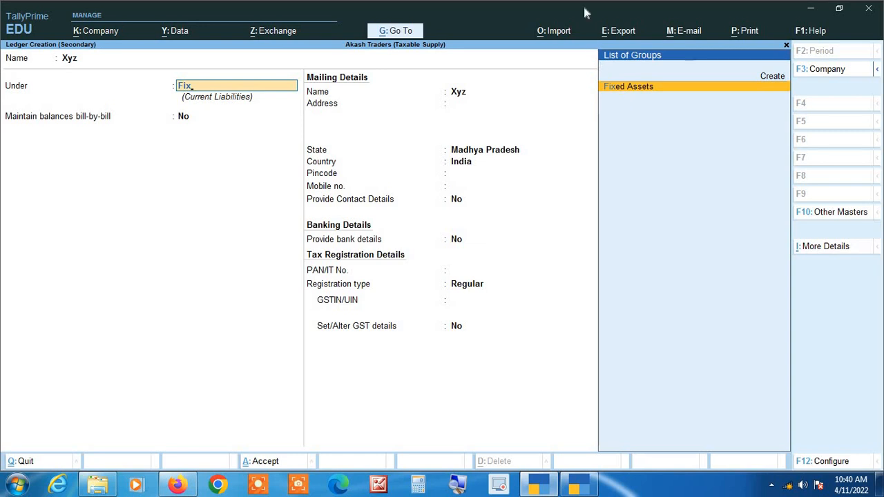
{"action": "key", "text": "Return"}
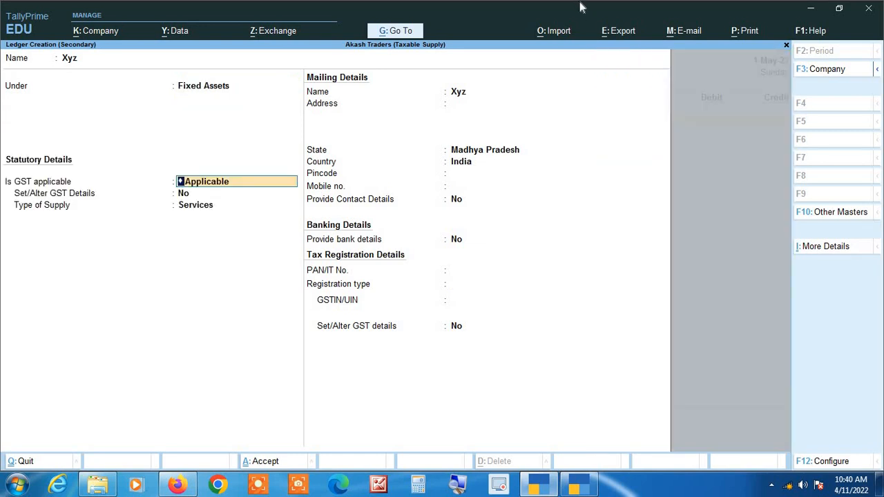
Keep GST applicable and choose to set GST details for the ledger.
{"action": "left_click", "coordinate": [457, 486]}
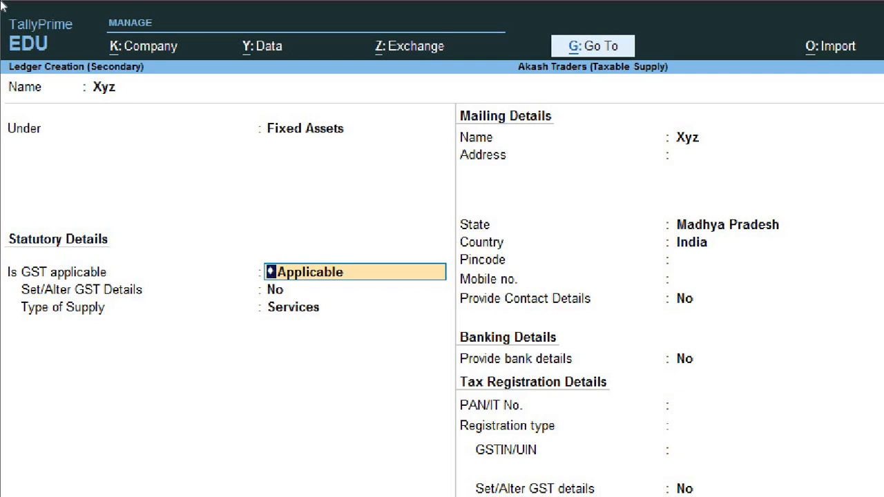
{"action": "key", "text": "Return"}
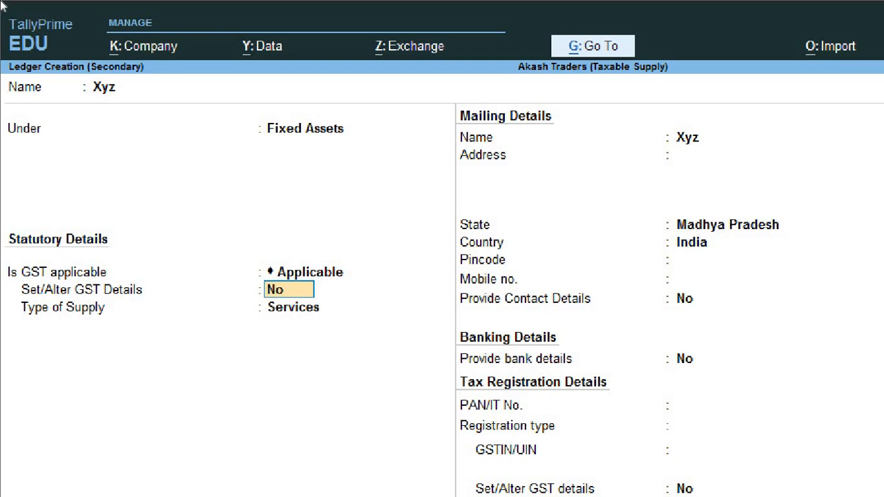
{"action": "type", "text": "yes"}
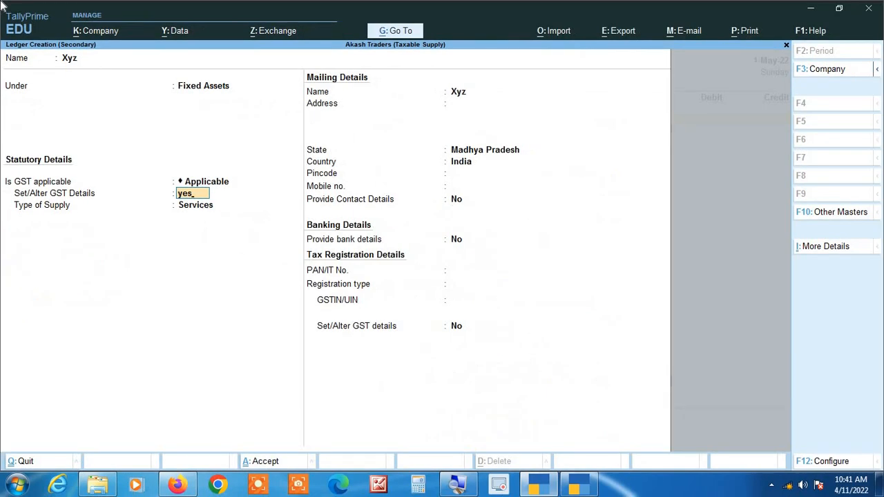
{"action": "key", "text": "Return"}
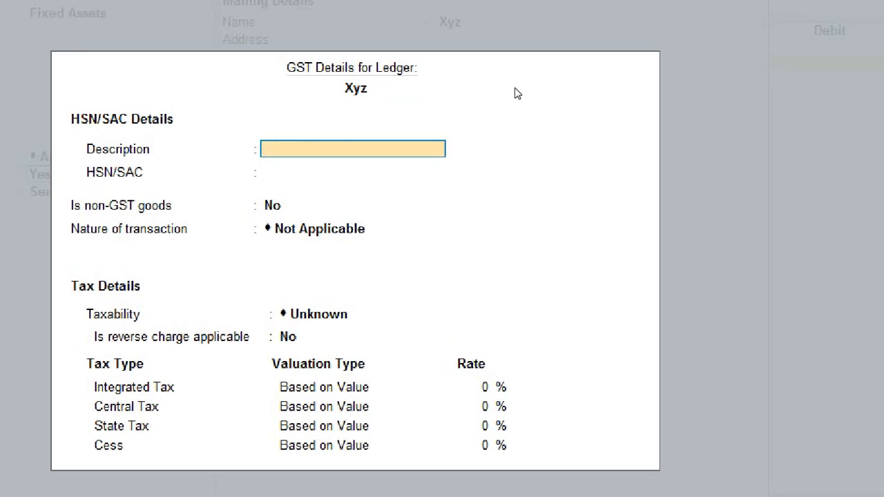
Set the ledger's nature of transaction to Interstate Purchase Taxable.
{"action": "key", "text": "Return"}
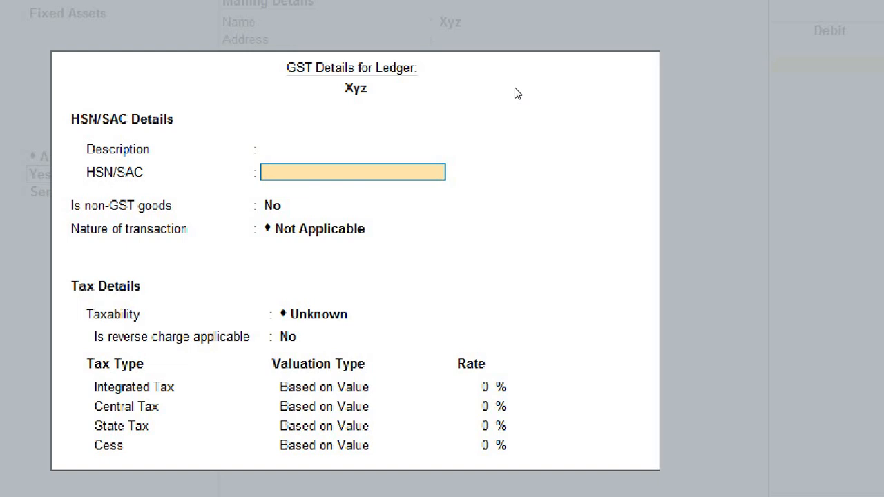
{"action": "key", "text": "Return"}
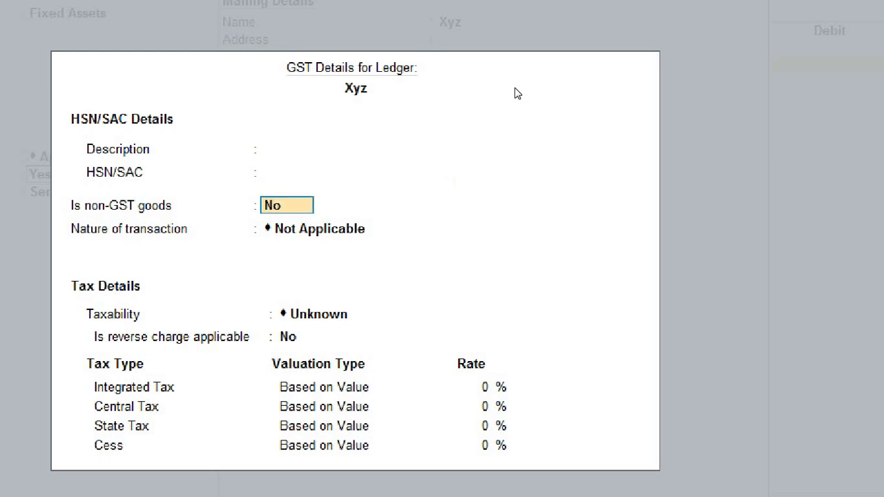
{"action": "key", "text": "Return"}
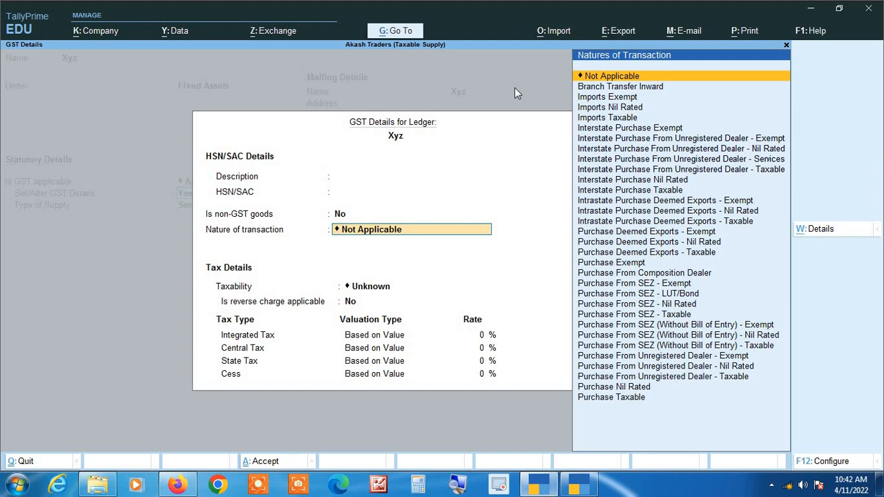
{"action": "type", "text": "Inter"}
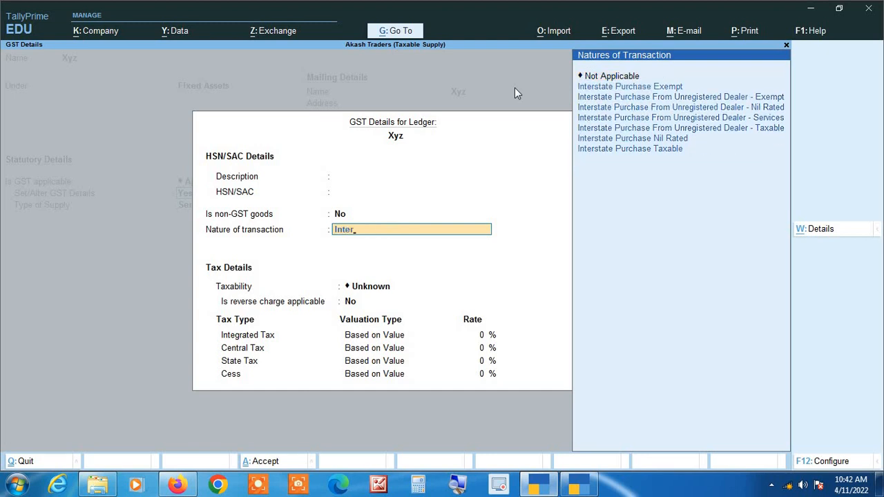
{"action": "key", "text": "Down"}
{"action": "key", "text": "Down"}
{"action": "key", "text": "Down"}
{"action": "key", "text": "Down"}
{"action": "key", "text": "Down"}
{"action": "key", "text": "Down"}
{"action": "key", "text": "Down"}
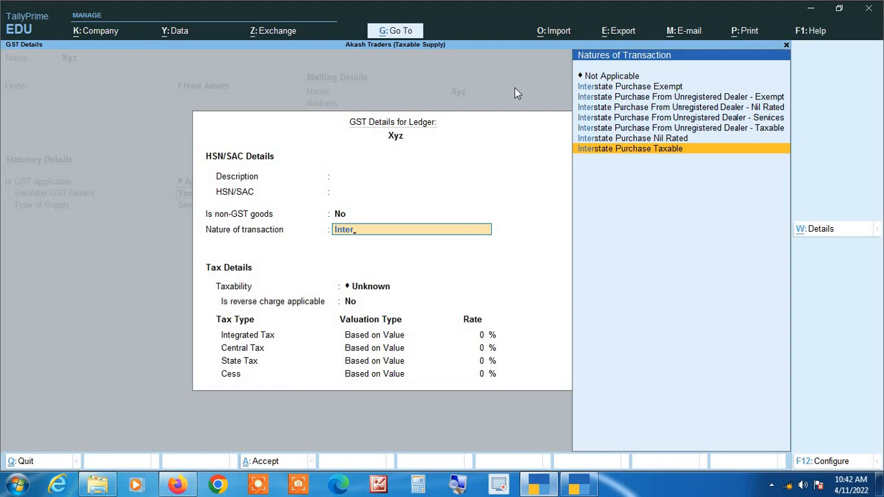
{"action": "key", "text": "Return"}
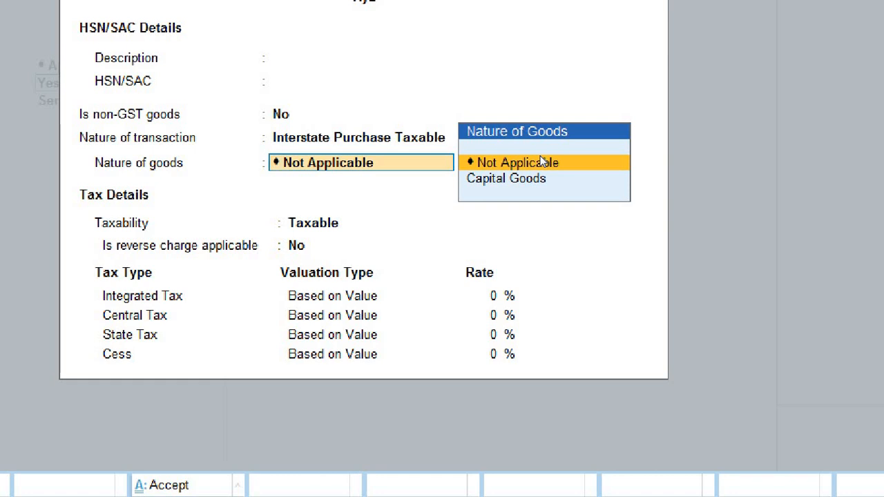
Set the nature of goods to Capital Goods and the integrated tax rate to 18%.
{"action": "key", "text": "Down"}
{"action": "key", "text": "Return"}
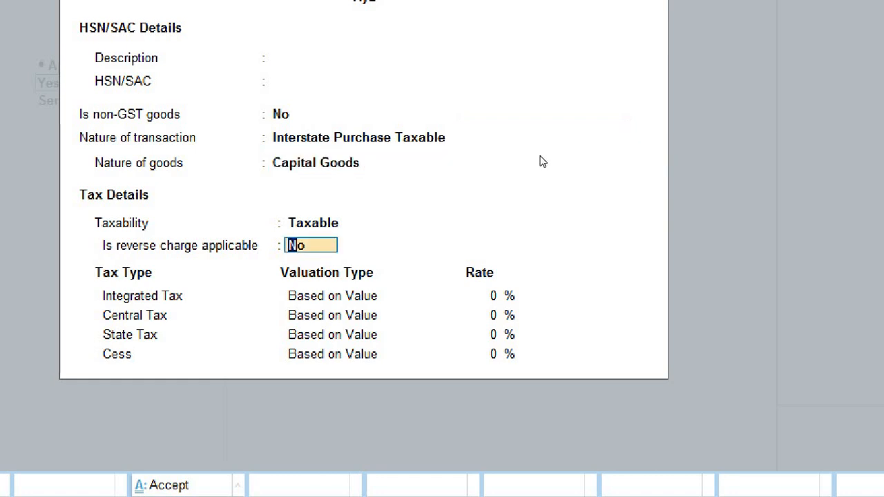
{"action": "key", "text": "Return"}
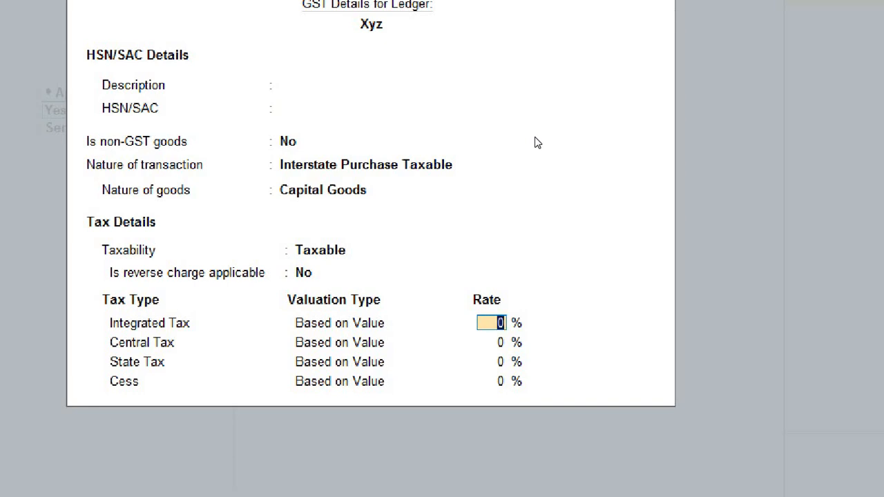
{"action": "type", "text": "18"}
{"action": "key", "text": "Return"}
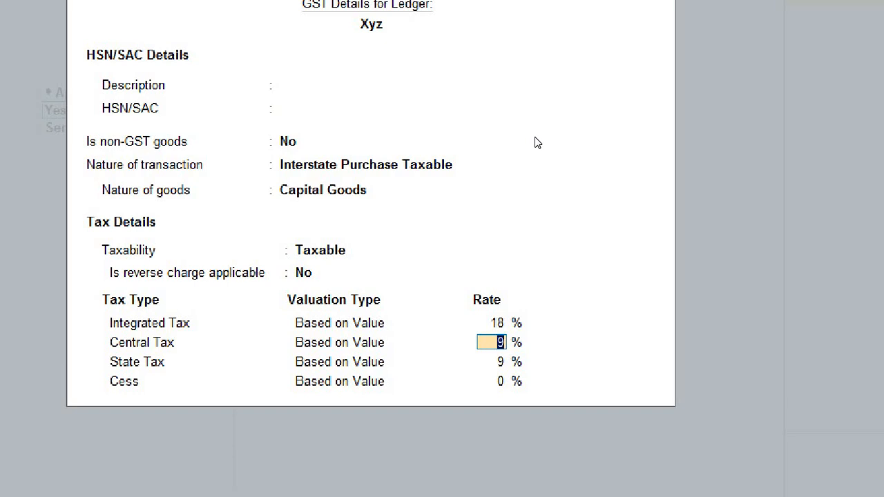
Accept the ledger's GST details.
{"action": "key", "text": "super"}
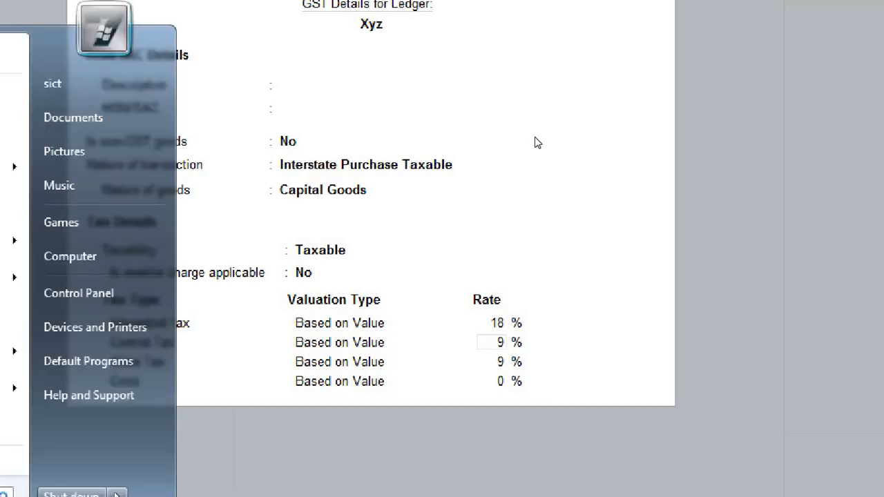
{"action": "left_click", "coordinate": [482, 196]}
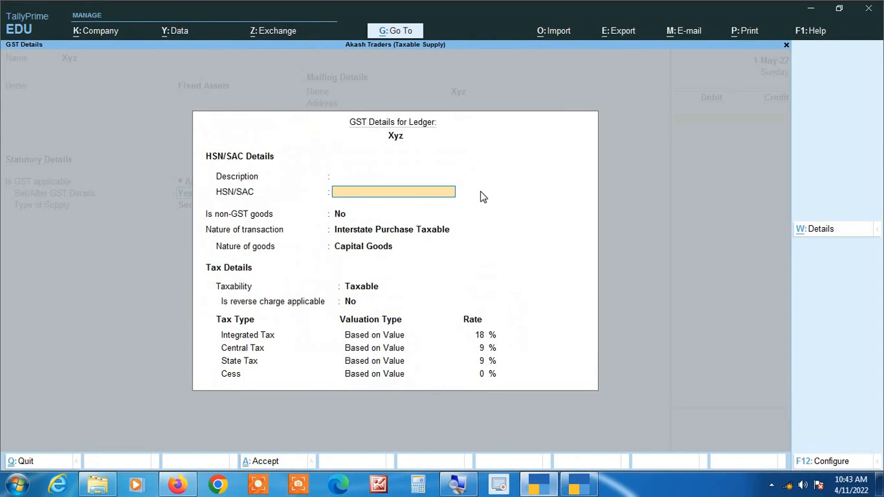
{"action": "key", "text": "Return"}
{"action": "key", "text": "Return"}
{"action": "key", "text": "Return"}
{"action": "key", "text": "Return"}
{"action": "key", "text": "Return"}
{"action": "key", "text": "Return"}
{"action": "key", "text": "Return"}
{"action": "key", "text": "Return"}
{"action": "key", "text": "Return"}
{"action": "key", "text": "Return"}
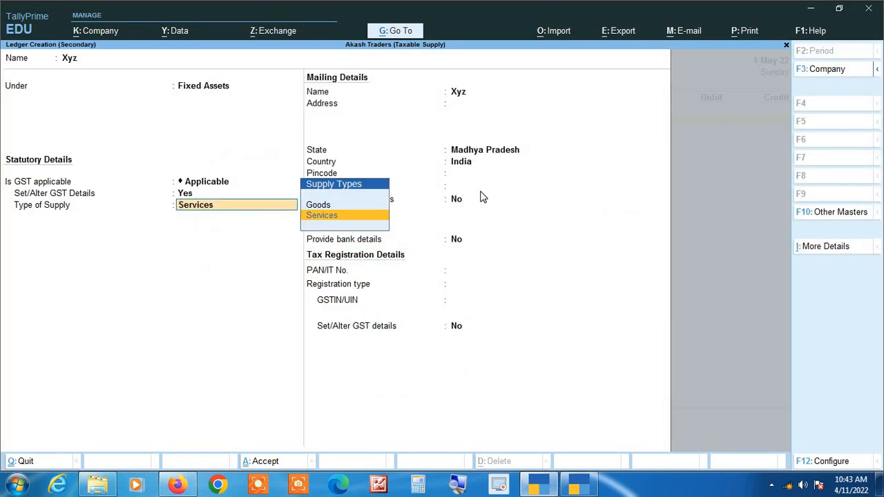
Set the type of supply to Goods and save the Xyz ledger.
{"action": "key", "text": "Up"}
{"action": "key", "text": "Return"}
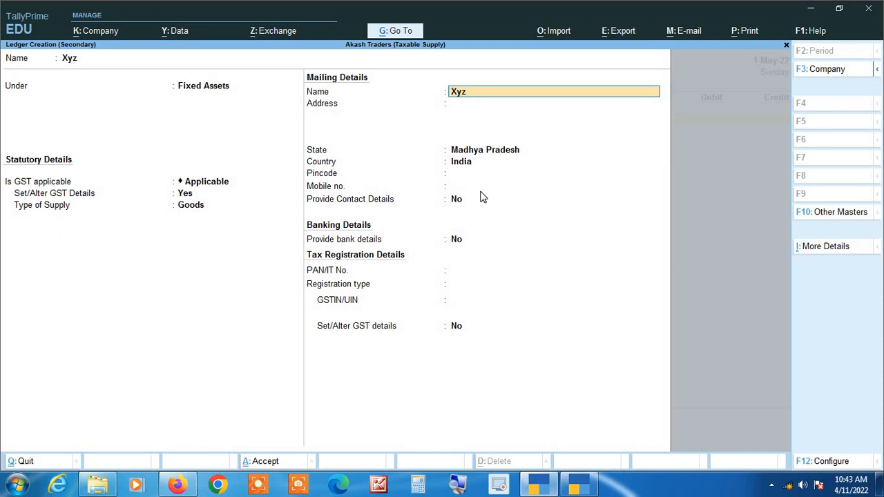
{"action": "key", "text": "ctrl"}
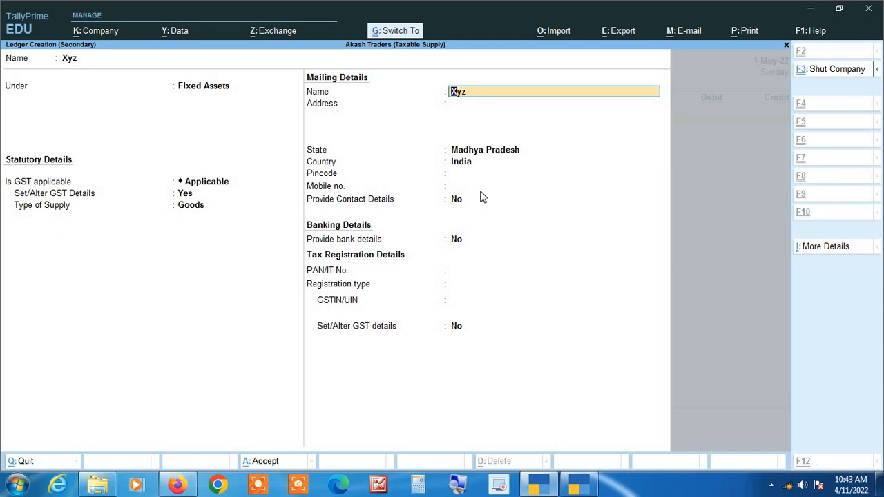
{"action": "key", "text": "ctrl+a"}
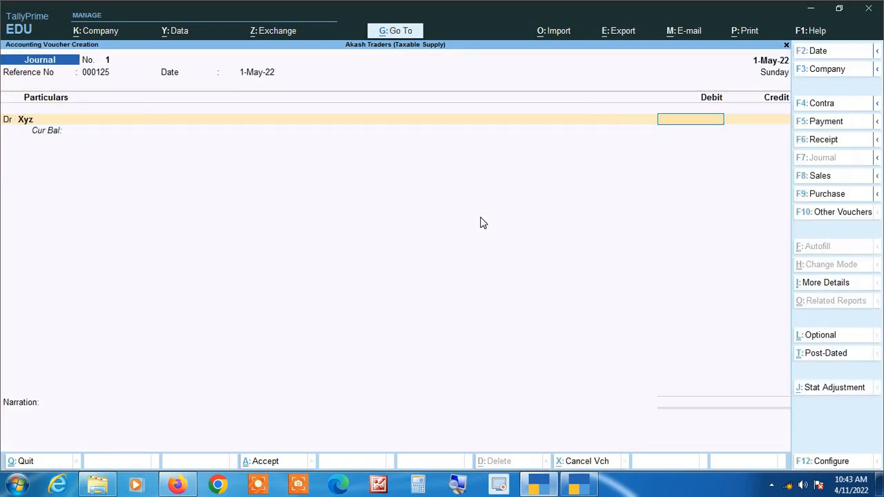
Enter 200000 as the debit amount for Xyz.
{"action": "left_click", "coordinate": [457, 490]}
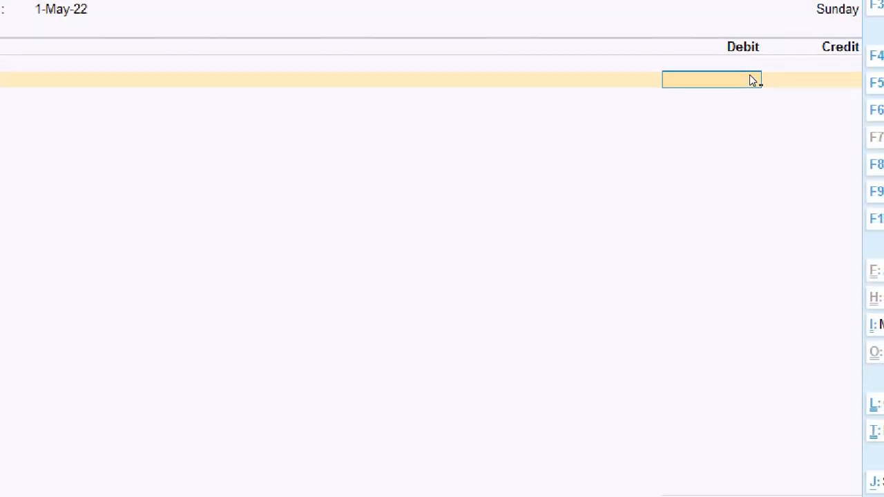
{"action": "type", "text": "200000"}
{"action": "key", "text": "Return"}
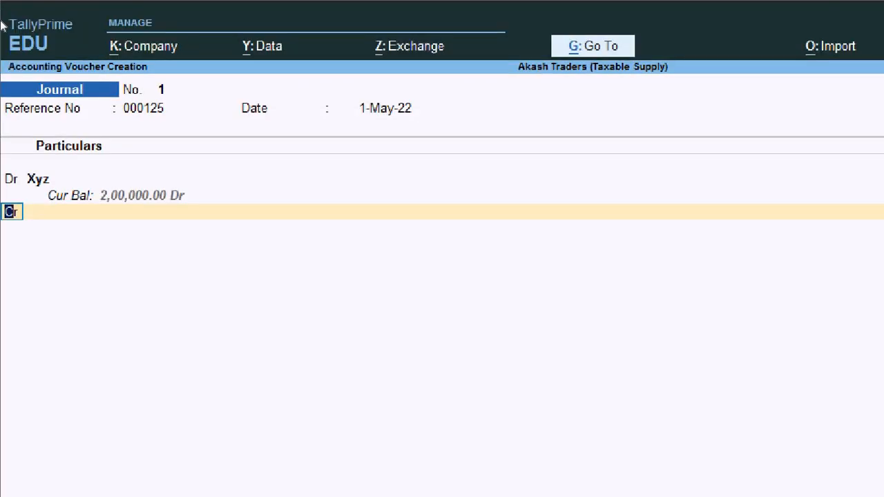
Debit the Igst ledger with 36,000 and open the next line as a credit entry.
{"action": "type", "text": "dr"}
{"action": "key", "text": "Return"}
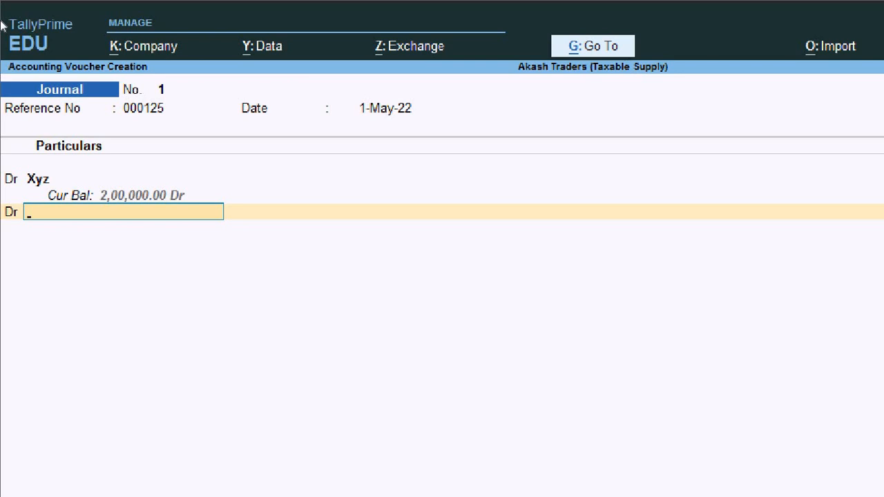
{"action": "type", "text": "Igst"}
{"action": "key", "text": "Return"}
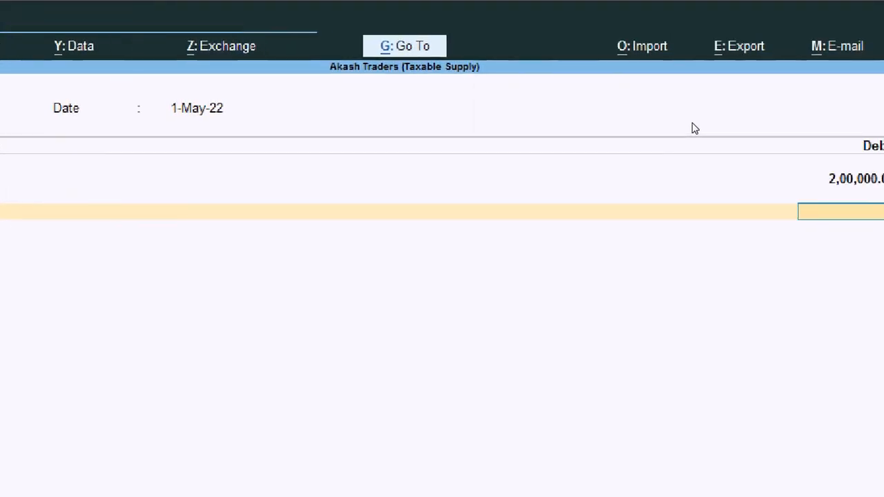
{"action": "type", "text": "3"}
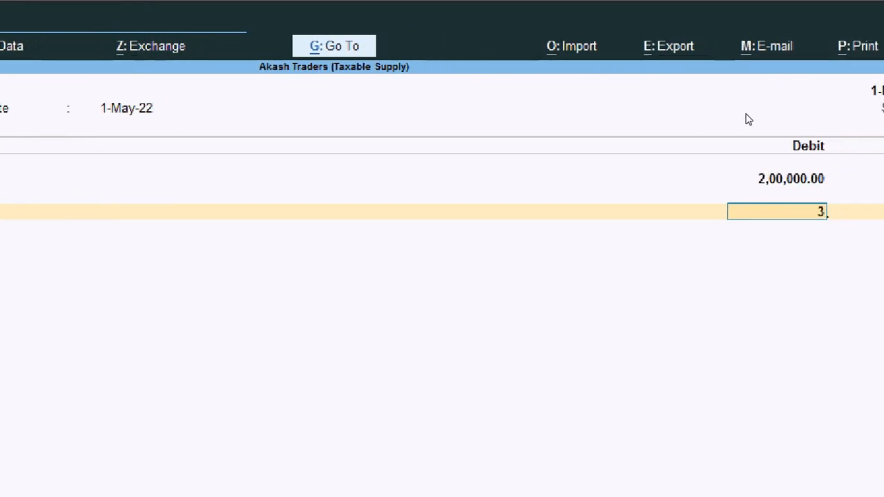
{"action": "type", "text": "6,000"}
{"action": "key", "text": "Return"}
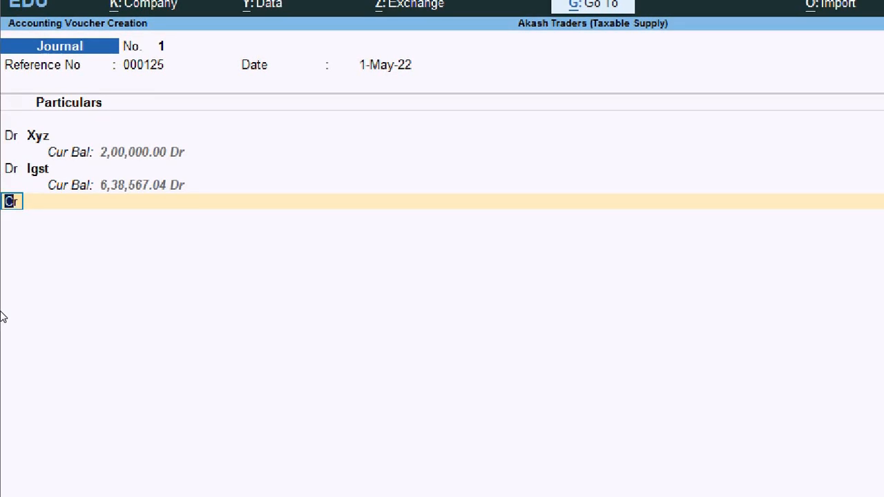
{"action": "key", "text": "Return"}
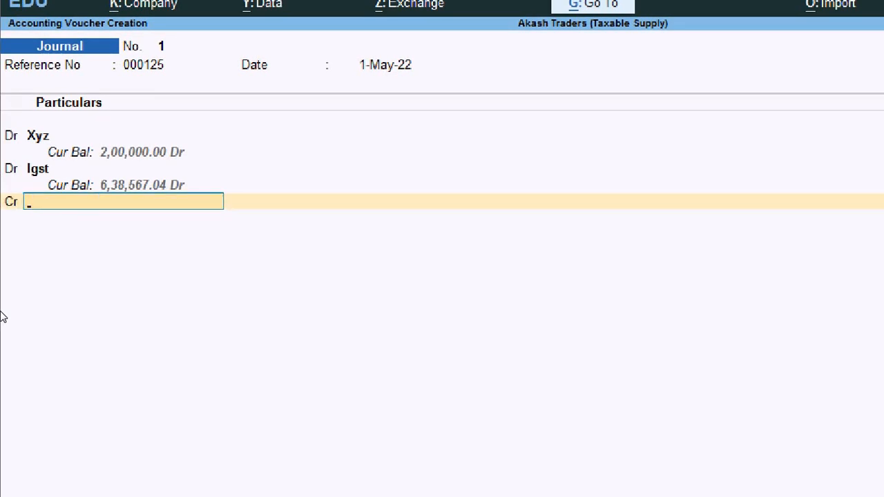
Credit Ganga Traders with 2,36,000 and save the journal voucher.
{"action": "type", "text": "ga"}
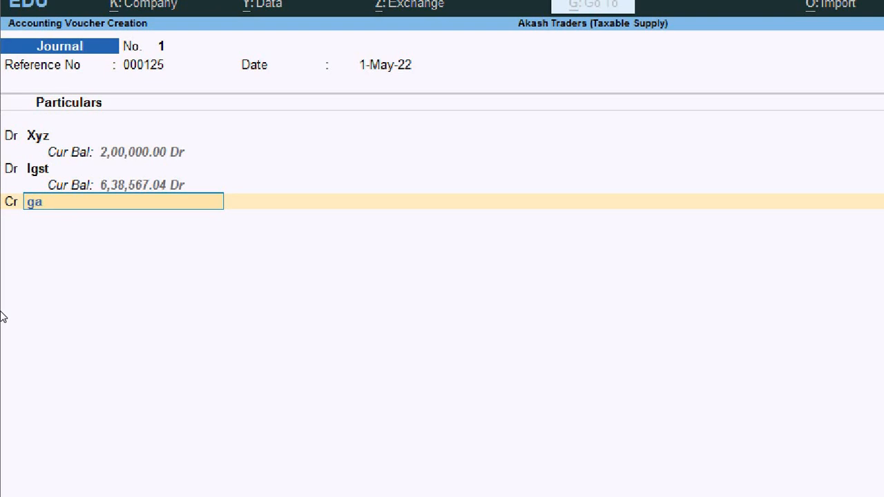
{"action": "type", "text": "n"}
{"action": "key", "text": "Return"}
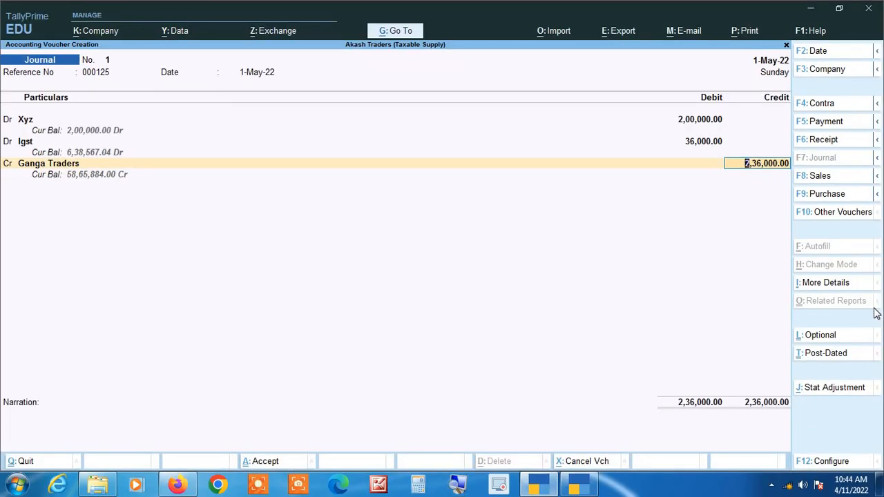
{"action": "key", "text": "Return"}
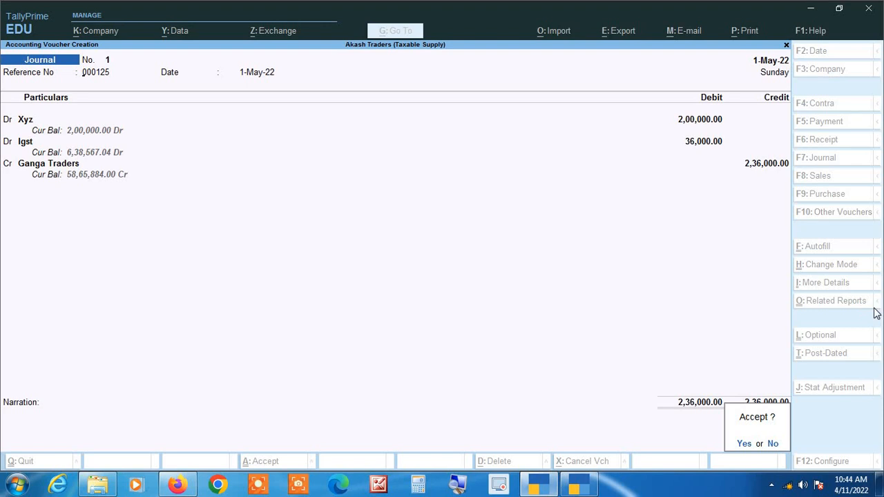
{"action": "key", "text": "Return"}
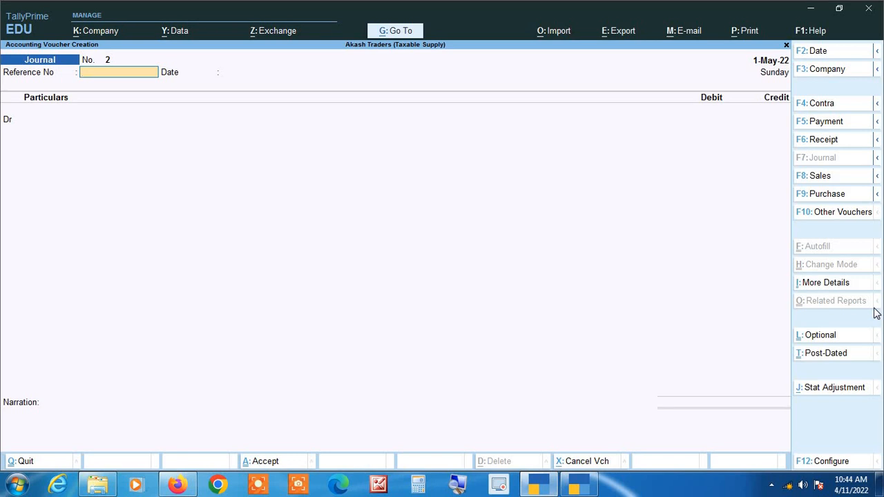
Start a Purchase voucher in Accounting Invoice mode.
{"action": "key", "text": "F9"}
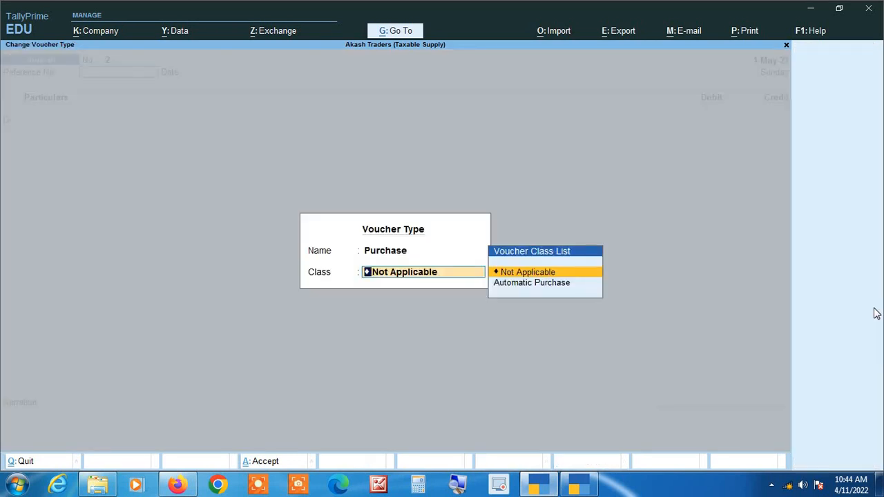
{"action": "key", "text": "Return"}
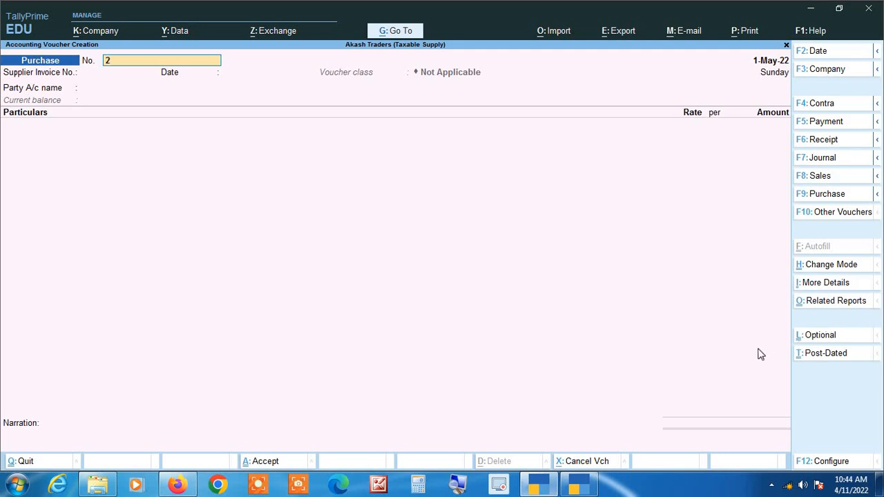
{"action": "left_click", "coordinate": [836, 270]}
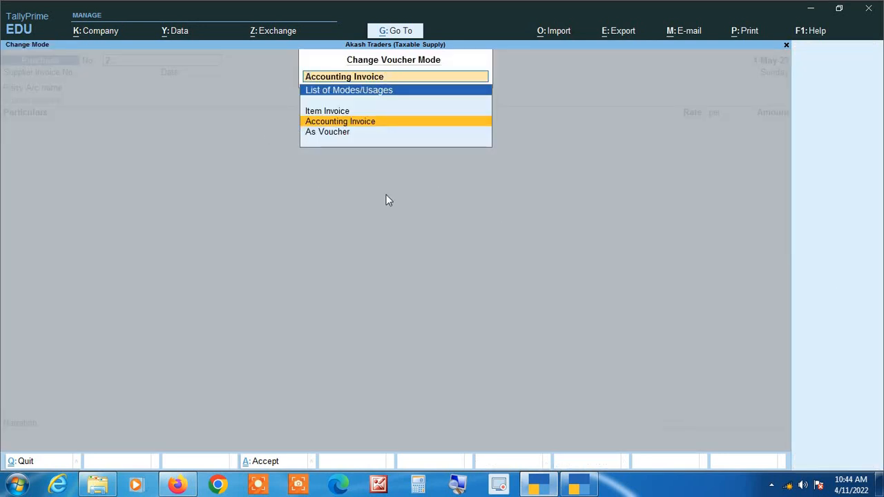
{"action": "key", "text": "Return"}
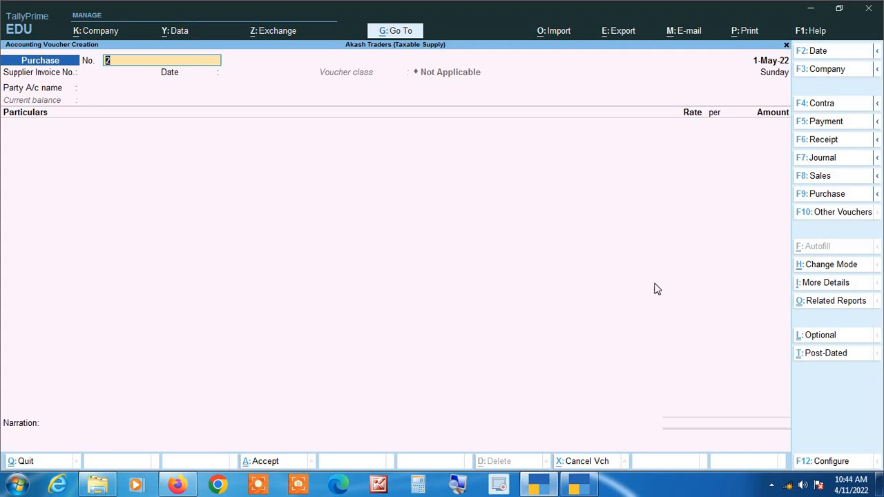
{"action": "left_click", "coordinate": [837, 271]}
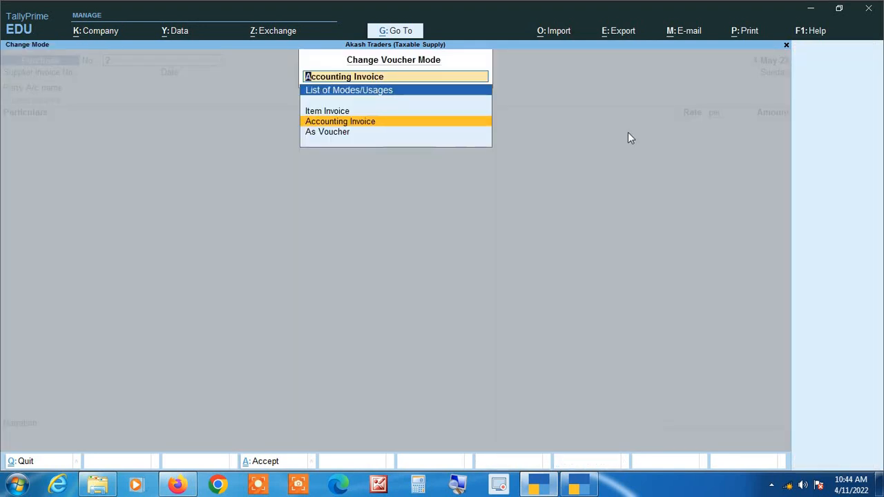
{"action": "key", "text": "Return"}
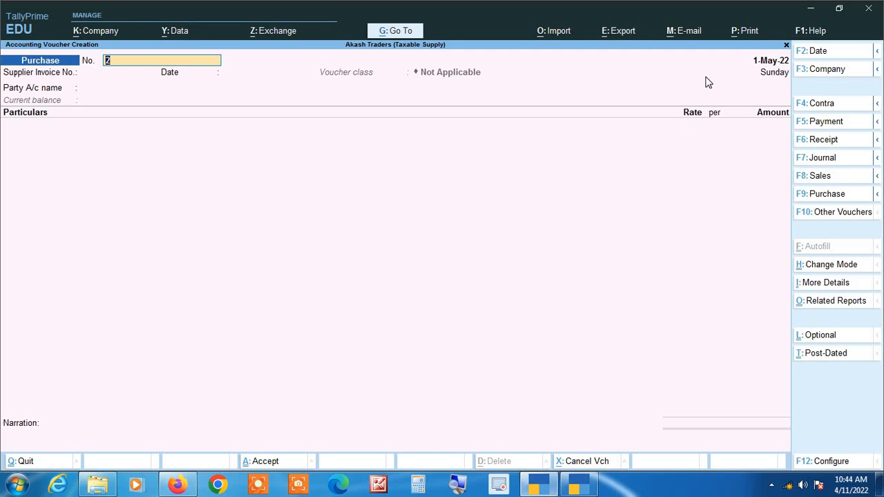
Change the voucher date to 2-May-22.
{"action": "key", "text": "F2"}
{"action": "key", "text": "BackSpace"}
{"action": "type", "text": "2-5"}
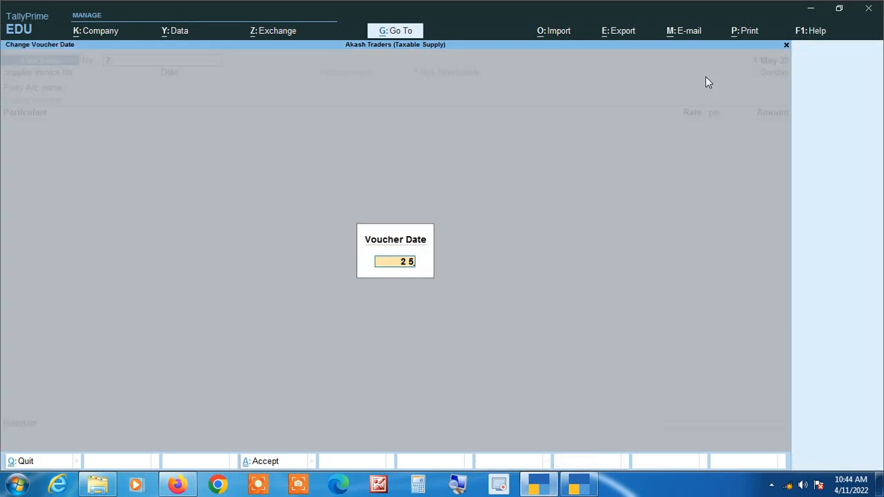
{"action": "key", "text": "Return"}
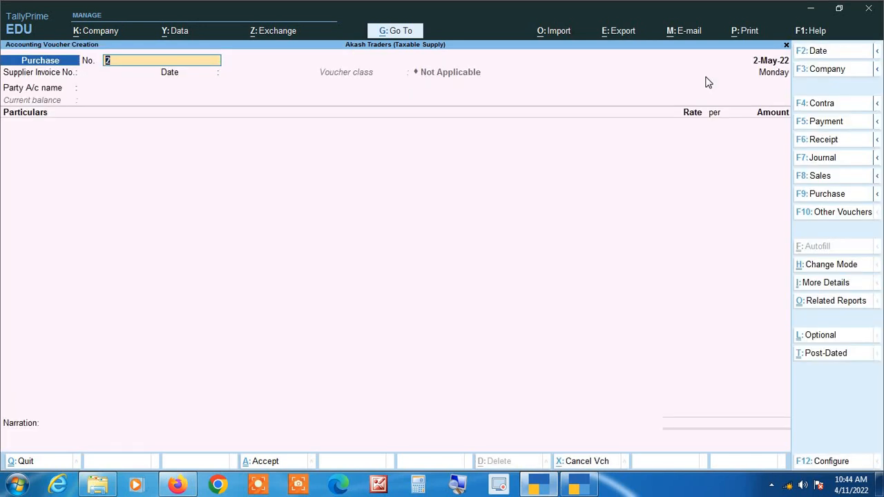
Enter 000126 as both the voucher number and the supplier invoice number.
{"action": "type", "text": "000126"}
{"action": "key", "text": "Return"}
{"action": "type", "text": "000126"}
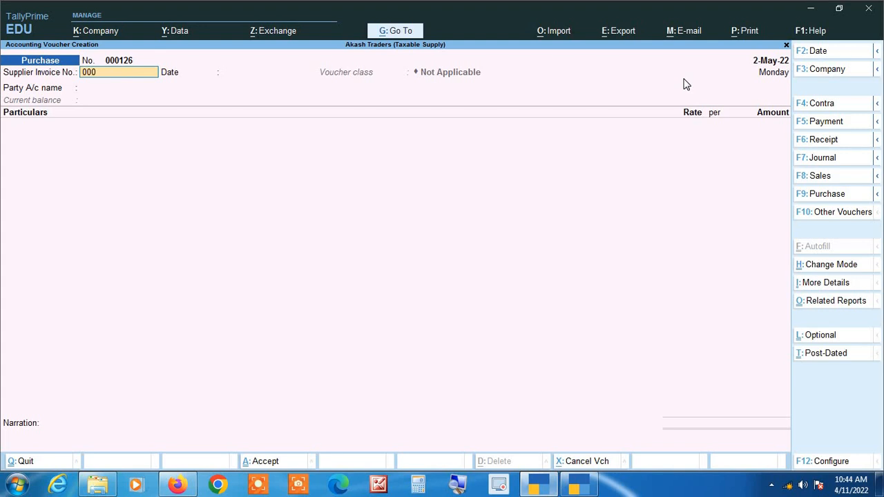
{"action": "key", "text": "Return"}
{"action": "key", "text": "Return"}
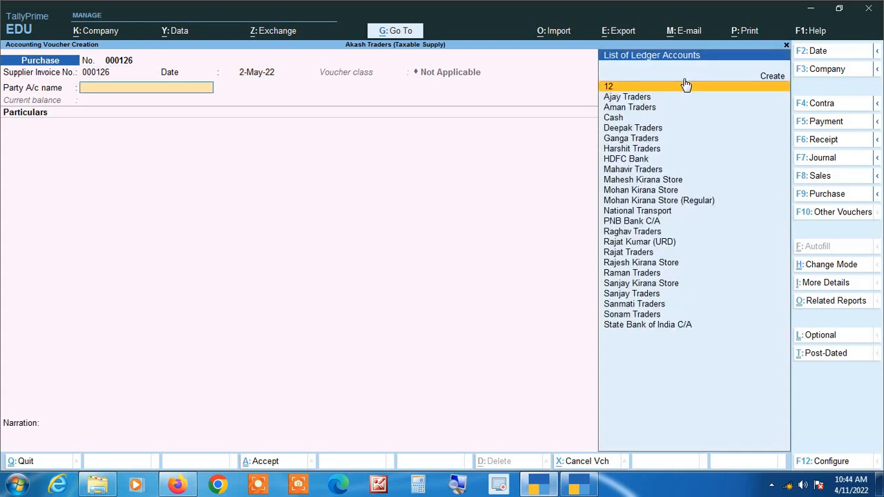
Select Ganga Traders as the party and enter Xyz with an amount of 2,00,000.
{"action": "type", "text": "Gang"}
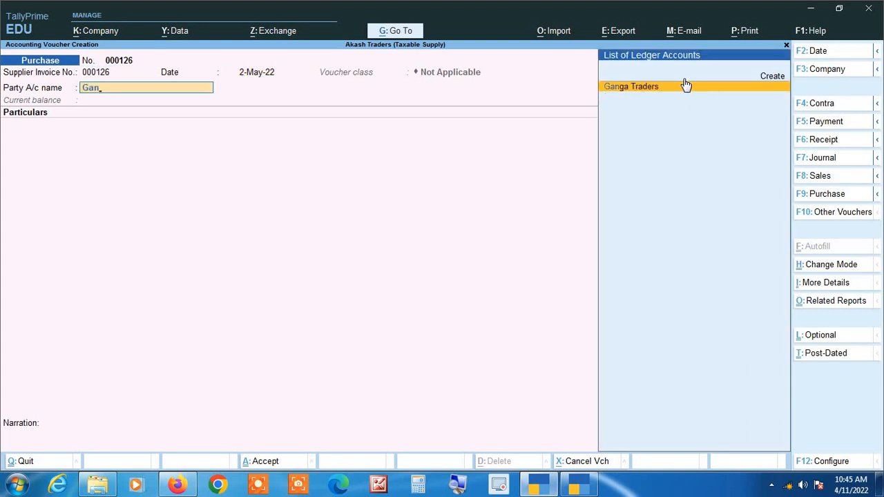
{"action": "key", "text": "Return"}
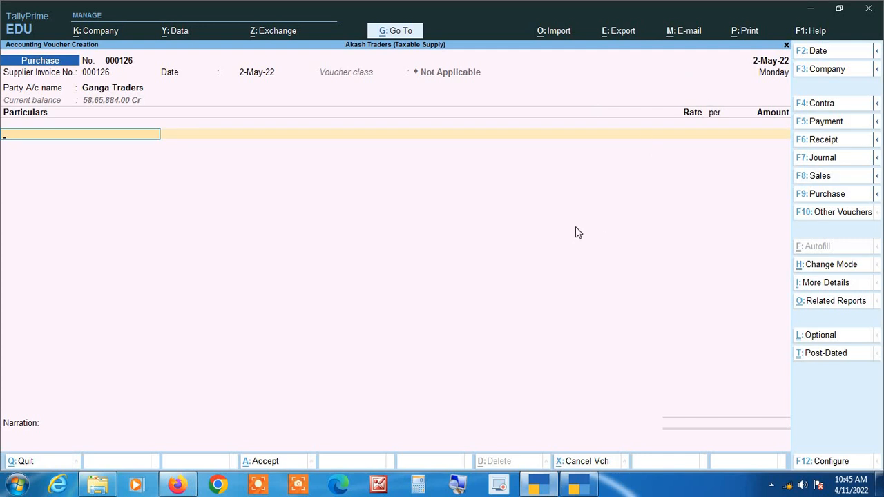
{"action": "type", "text": "Xyz"}
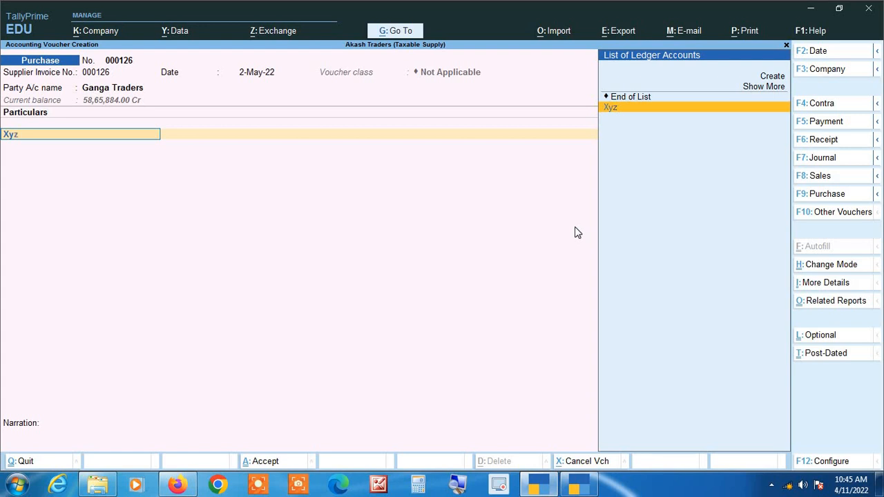
{"action": "key", "text": "Return"}
{"action": "type", "text": "2"}
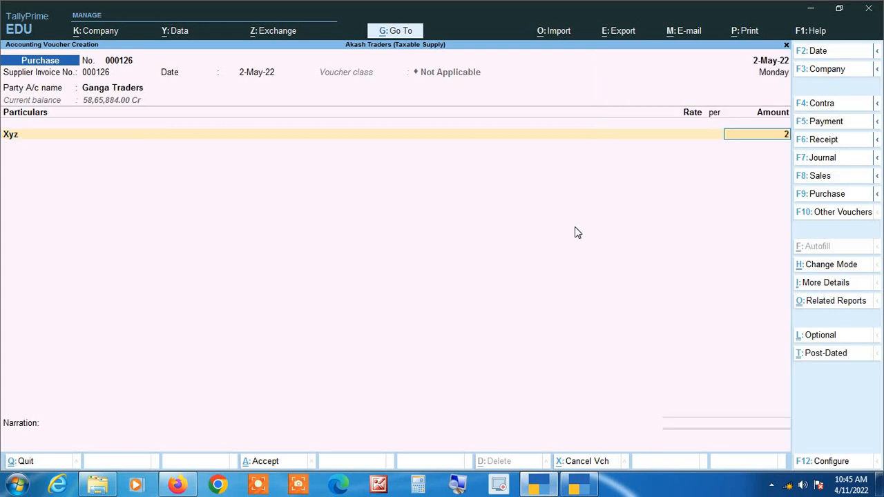
{"action": "type", "text": ",00,0000000"}
{"action": "key", "text": "Return"}
Add the Igst ledger with 36,000 and save the purchase voucher.
{"action": "type", "text": "ig"}
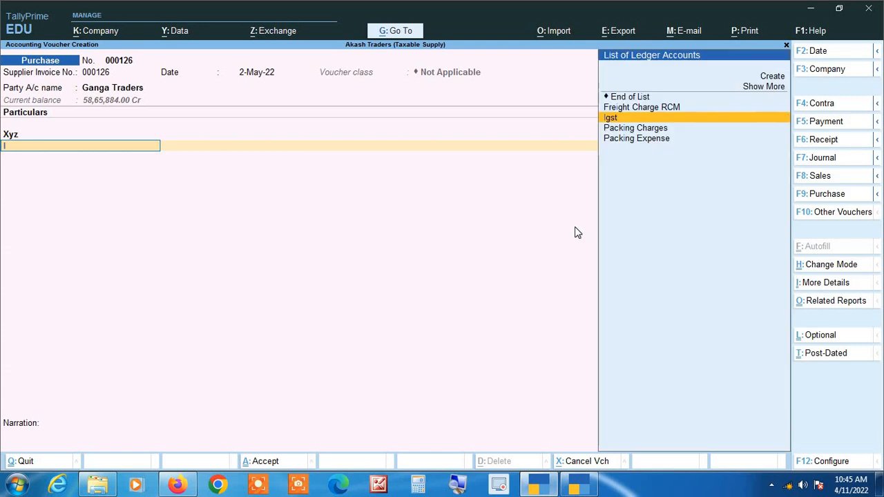
{"action": "key", "text": "Return"}
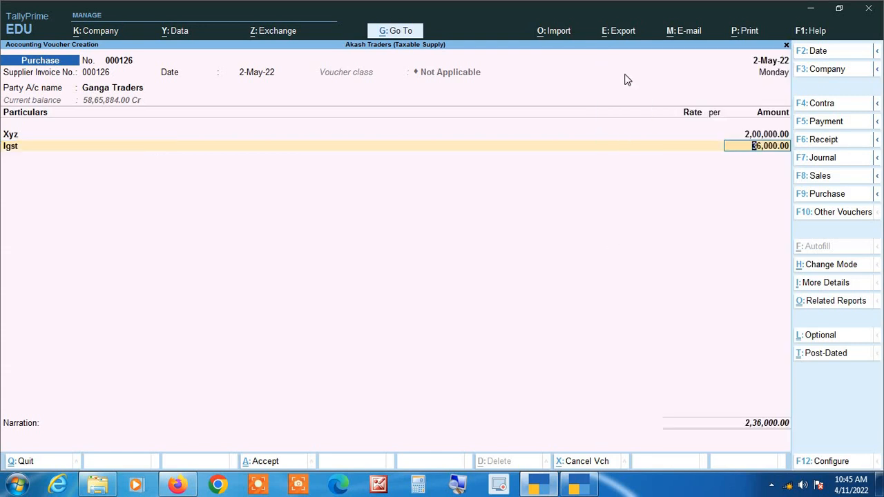
{"action": "key", "text": "Return"}
{"action": "key", "text": "Return"}
{"action": "key", "text": "Return"}
{"action": "key", "text": "Return"}
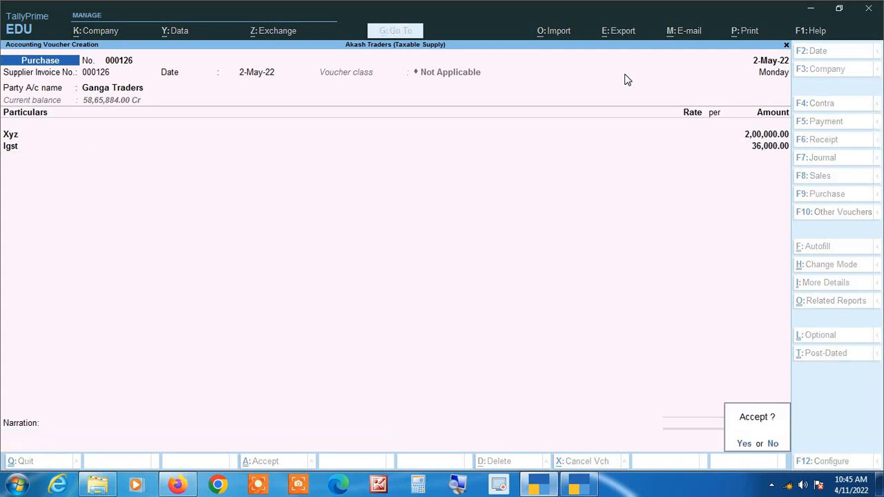
{"action": "key", "text": "Return"}
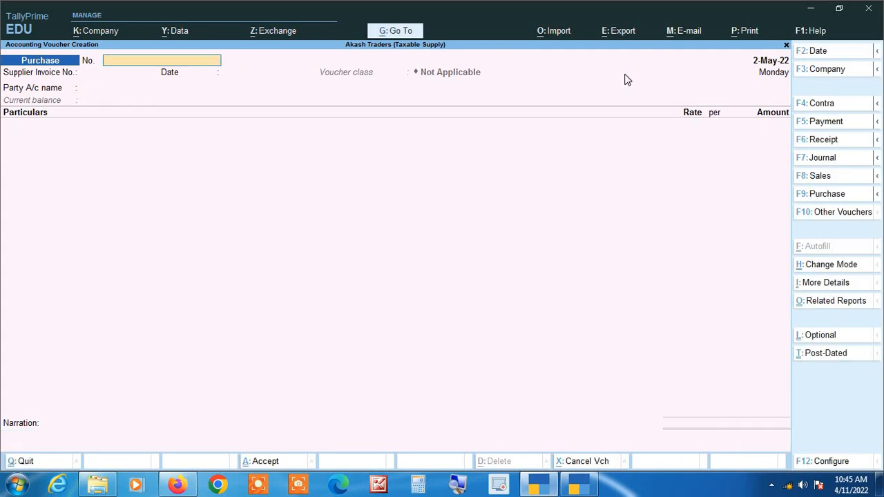
Open the Balance Sheet and drill into the Xyz fixed asset ledger's May vouchers.
{"action": "key", "text": "Escape"}
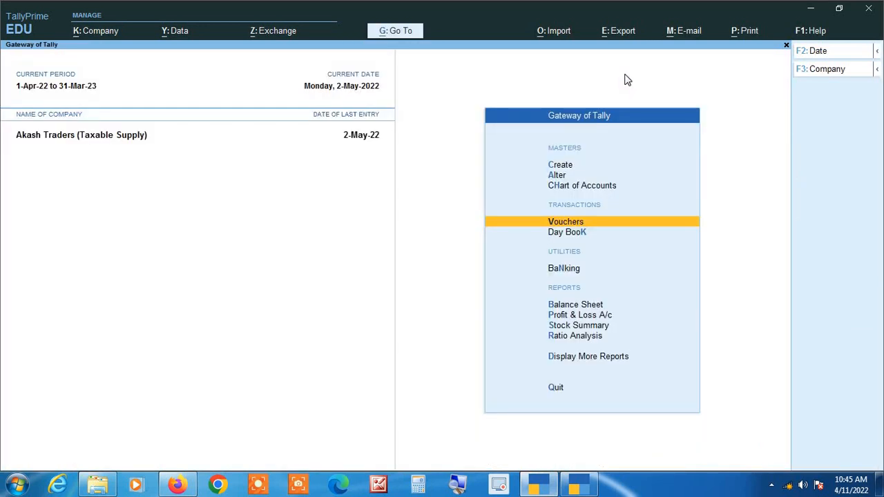
{"action": "key", "text": "b"}
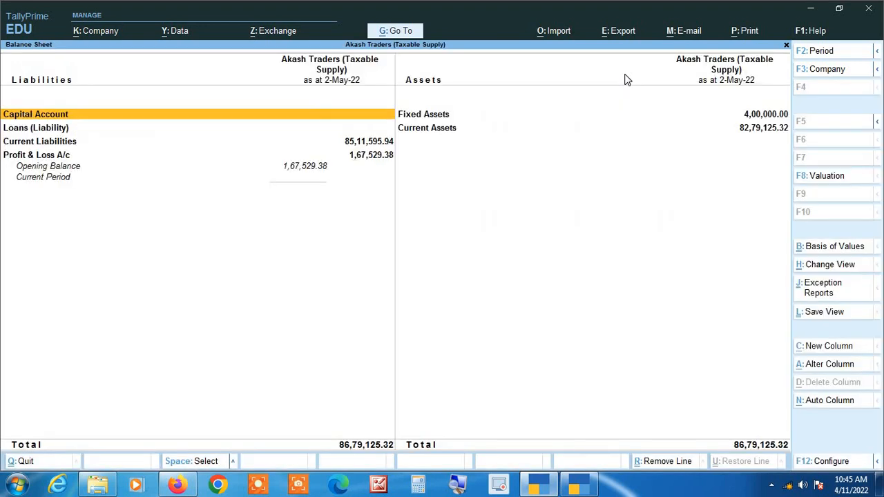
{"action": "key", "text": "Right"}
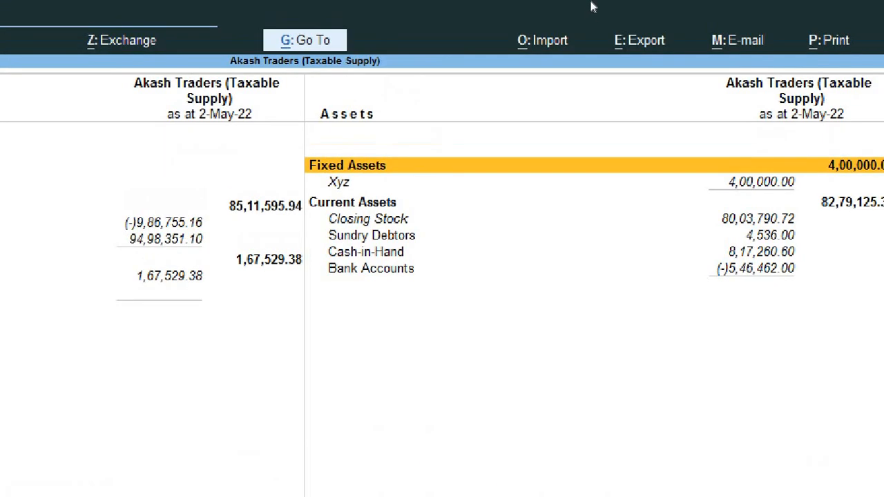
{"action": "key", "text": "Down"}
{"action": "key", "text": "Return"}
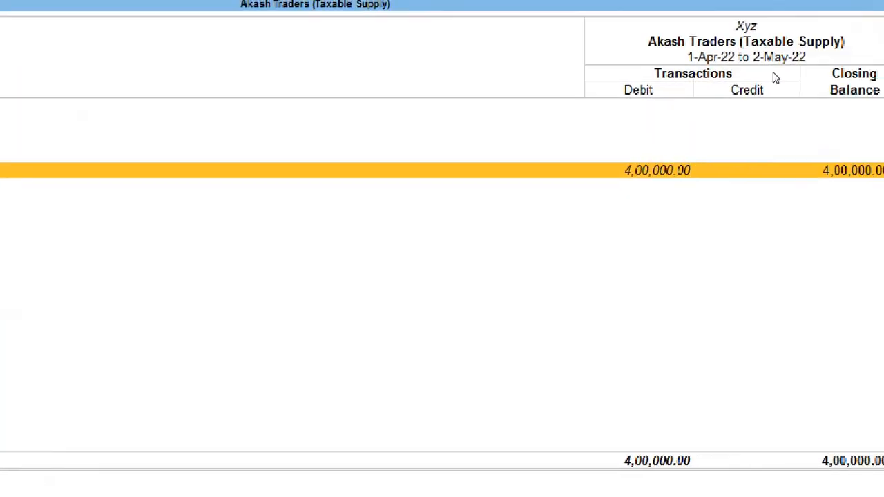
{"action": "key", "text": "Return"}
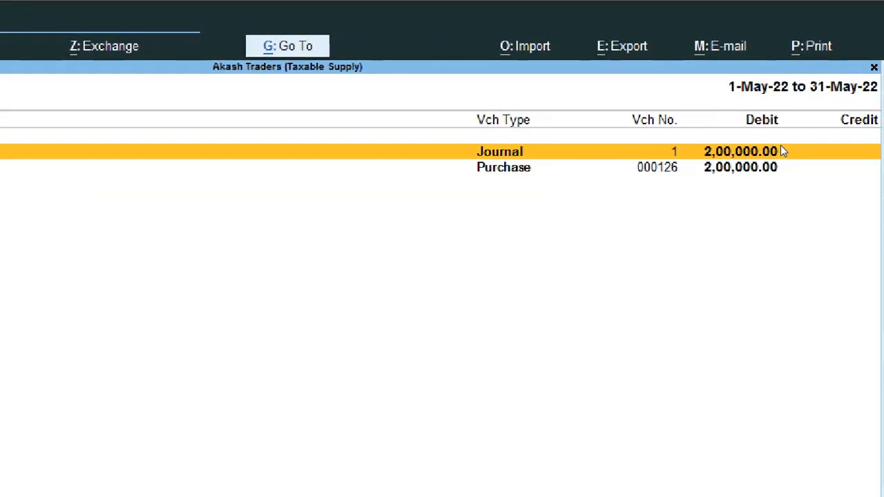
{"action": "key", "text": "Escape"}
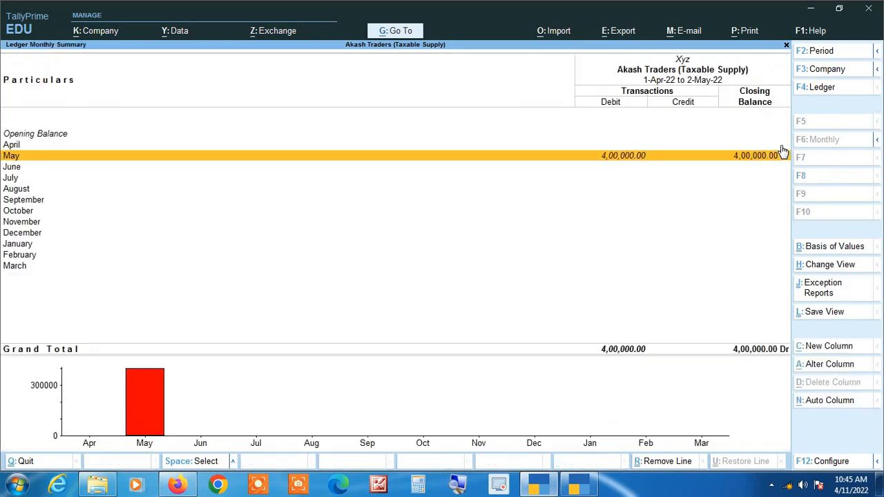
{"action": "key", "text": "Escape"}
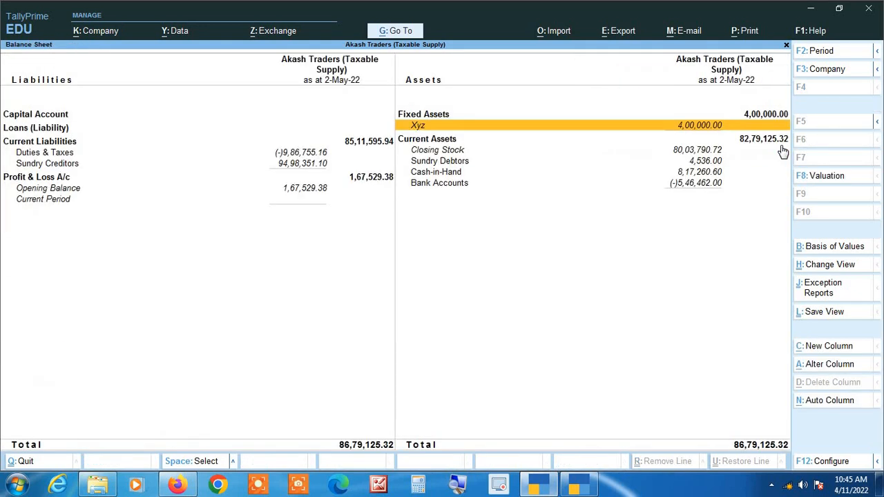
{"action": "key", "text": "Escape"}
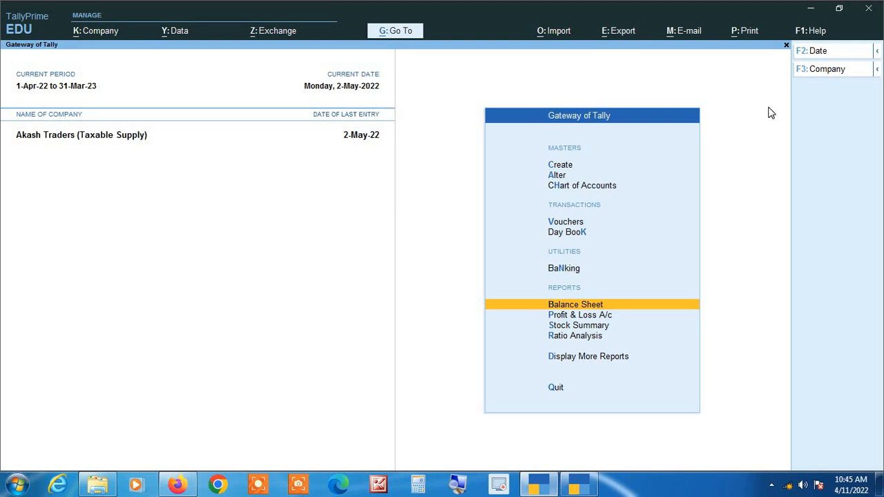
Open the Profit & Loss account in detailed view and examine the purchase accounts.
{"action": "key", "text": "p"}
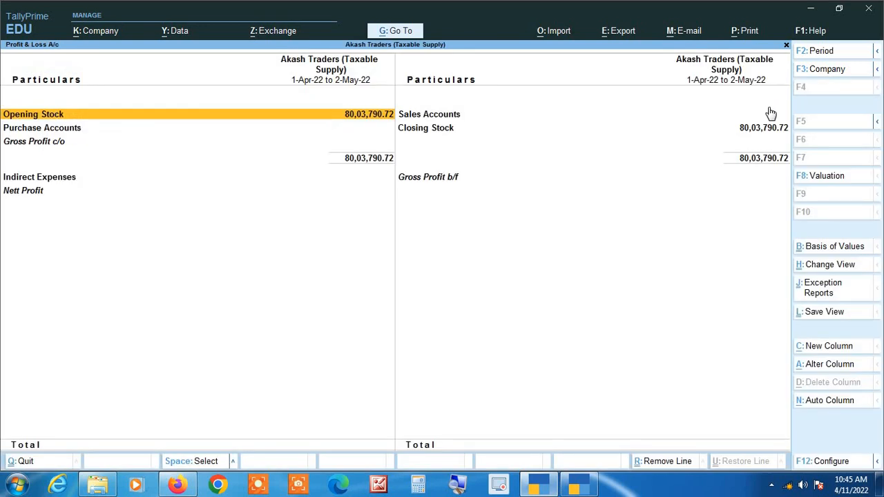
{"action": "key", "text": "alt+F5"}
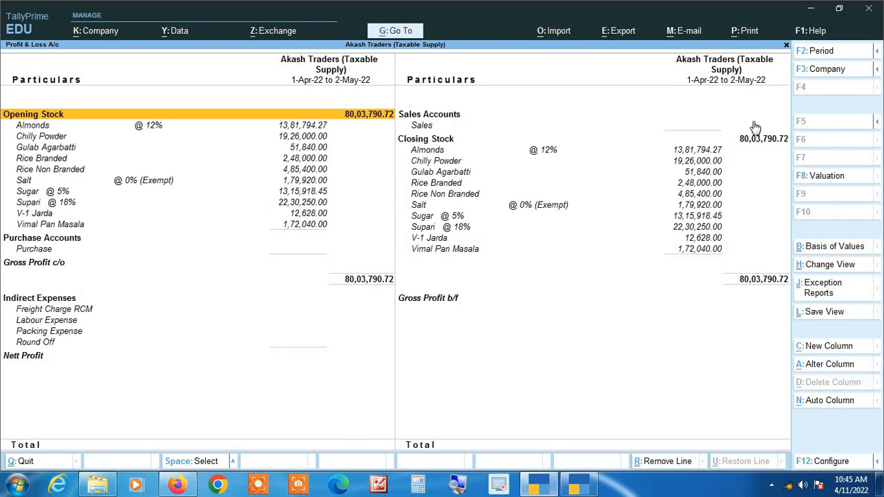
{"action": "key", "text": "Down"}
{"action": "key", "text": "Down"}
{"action": "key", "text": "Down"}
{"action": "key", "text": "Down"}
{"action": "key", "text": "Down"}
{"action": "key", "text": "Down"}
{"action": "key", "text": "Down"}
{"action": "key", "text": "Down"}
{"action": "key", "text": "Down"}
{"action": "key", "text": "Down"}
{"action": "key", "text": "Down"}
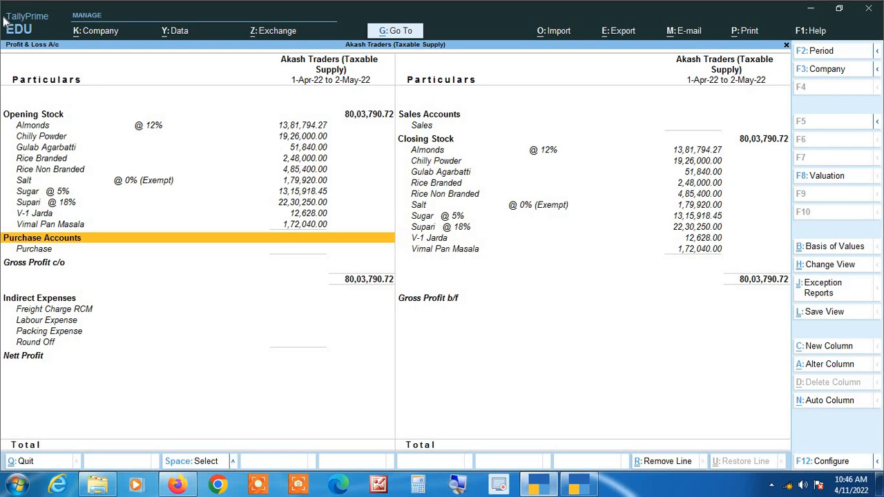
{"action": "key", "text": "Escape"}
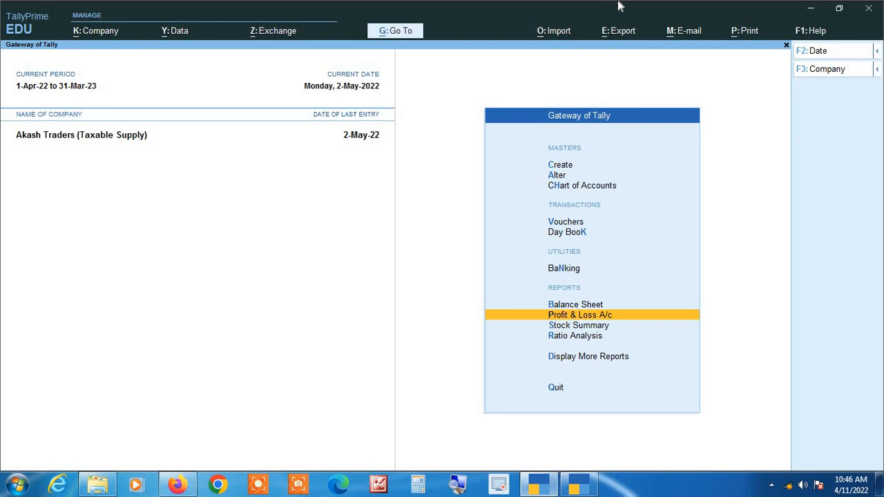
Open the Display More Reports menu.
{"action": "key", "text": "Down"}
{"action": "key", "text": "Down"}
{"action": "key", "text": "Down"}
{"action": "key", "text": "Return"}
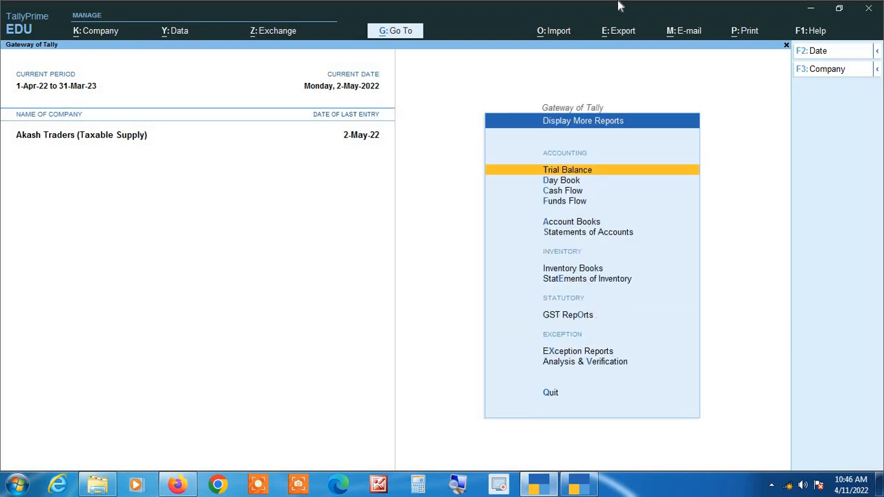
Open the GSTR-3B report from the GST reports.
{"action": "key", "text": "Down"}
{"action": "key", "text": "Down"}
{"action": "key", "text": "Down"}
{"action": "key", "text": "Down"}
{"action": "key", "text": "Down"}
{"action": "key", "text": "Down"}
{"action": "key", "text": "Down"}
{"action": "key", "text": "Down"}
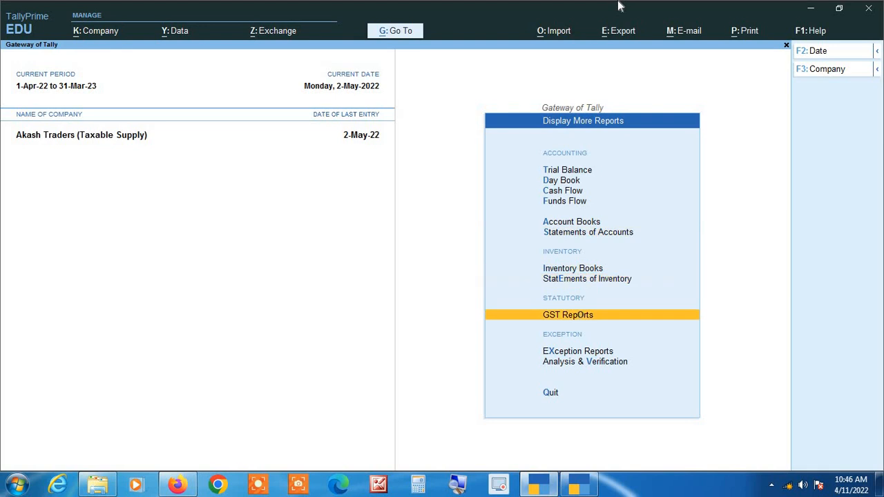
{"action": "key", "text": "Return"}
{"action": "key", "text": "Down"}
{"action": "key", "text": "Down"}
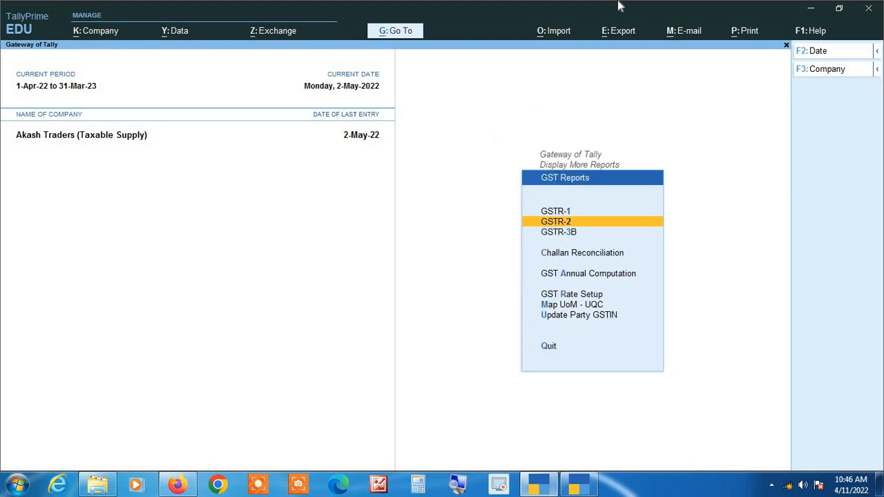
{"action": "key", "text": "Return"}
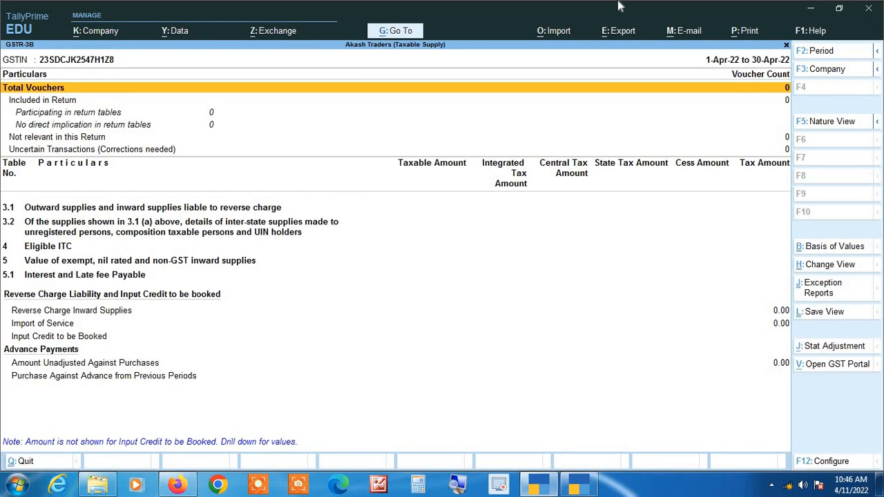
Change the GSTR-3B period to 1-5-2022 through 31-5-2022.
{"action": "key", "text": "alt+F2"}
{"action": "type", "text": "1.5"}
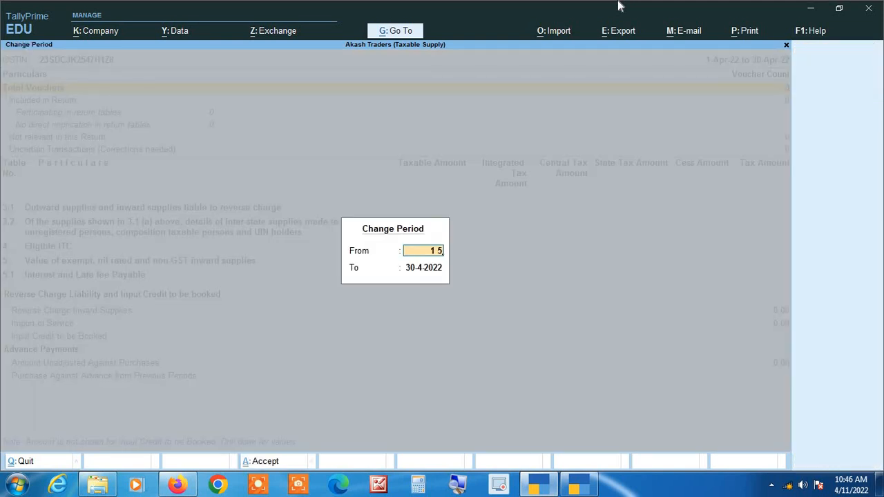
{"action": "key", "text": "Return"}
{"action": "type", "text": "31.5"}
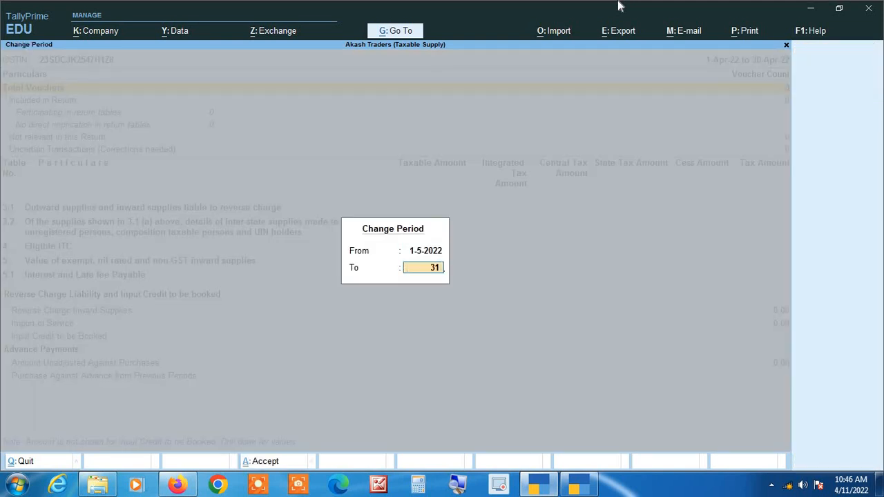
{"action": "key", "text": "Return"}
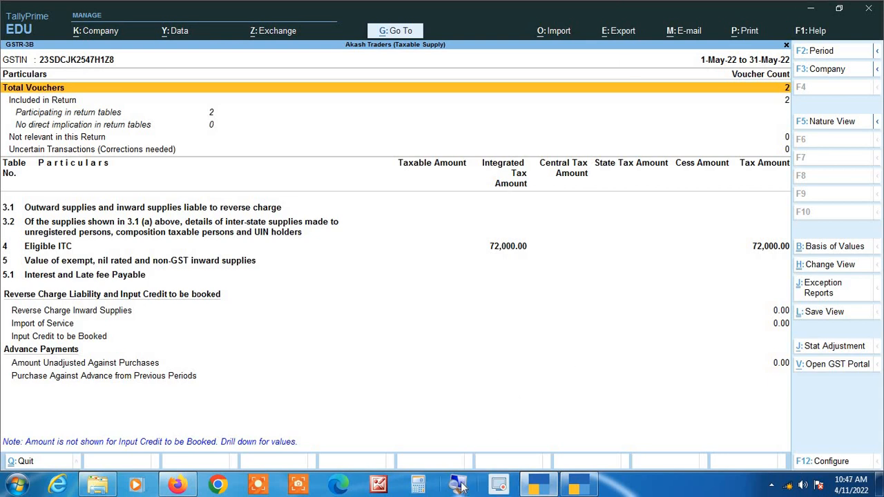
Expand Eligible ITC and open the voucher register for All other ITC.
{"action": "key", "text": "Down"}
{"action": "key", "text": "Down"}
{"action": "key", "text": "Down"}
{"action": "key", "text": "Down"}
{"action": "key", "text": "Down"}
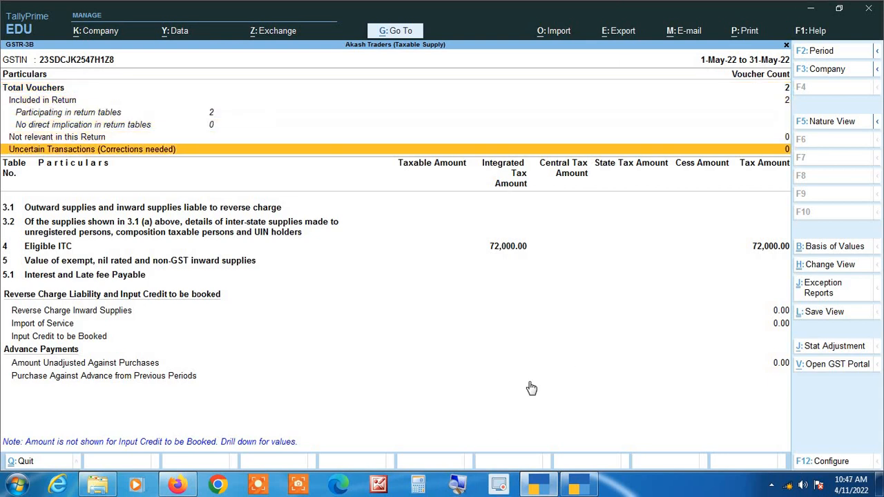
{"action": "key", "text": "Down"}
{"action": "key", "text": "Down"}
{"action": "key", "text": "Down"}
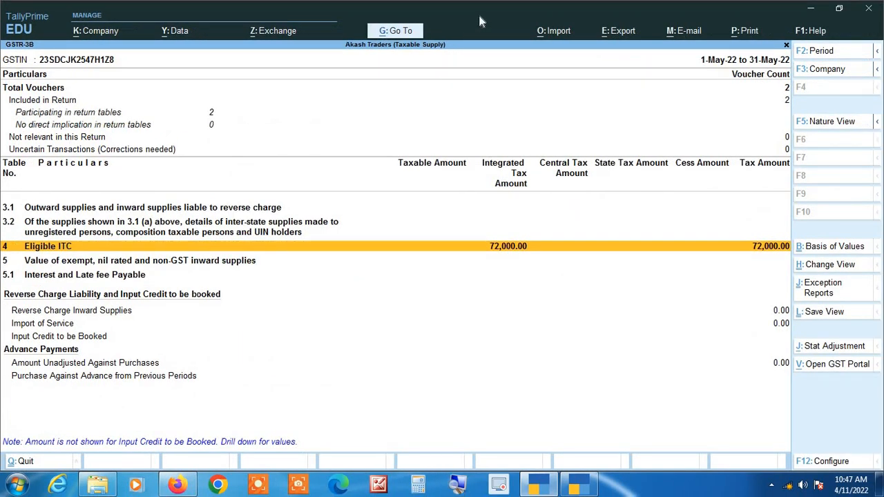
{"action": "key", "text": "shift+Return"}
{"action": "key", "text": "Down"}
{"action": "key", "text": "Down"}
{"action": "key", "text": "Down"}
{"action": "key", "text": "Down"}
{"action": "key", "text": "Down"}
{"action": "key", "text": "Down"}
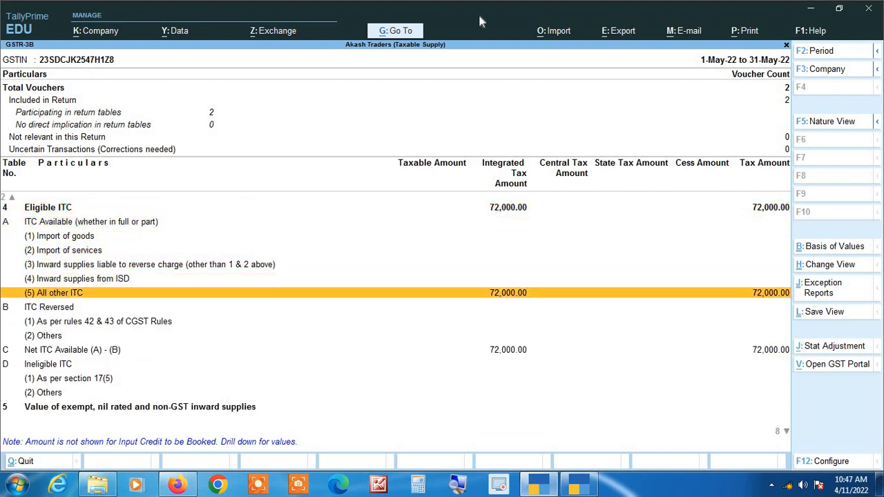
{"action": "key", "text": "Return"}
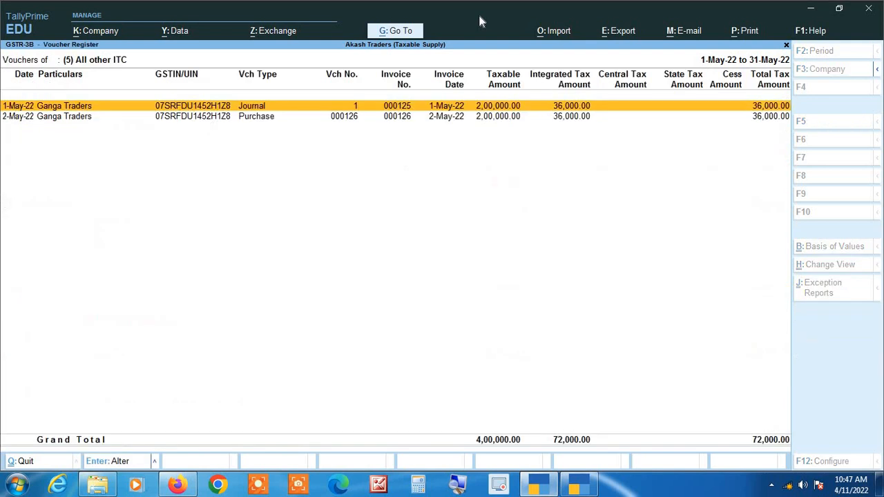
Open the Ganga Traders journal and purchase vouchers from the register to review them.
{"action": "key", "text": "Return"}
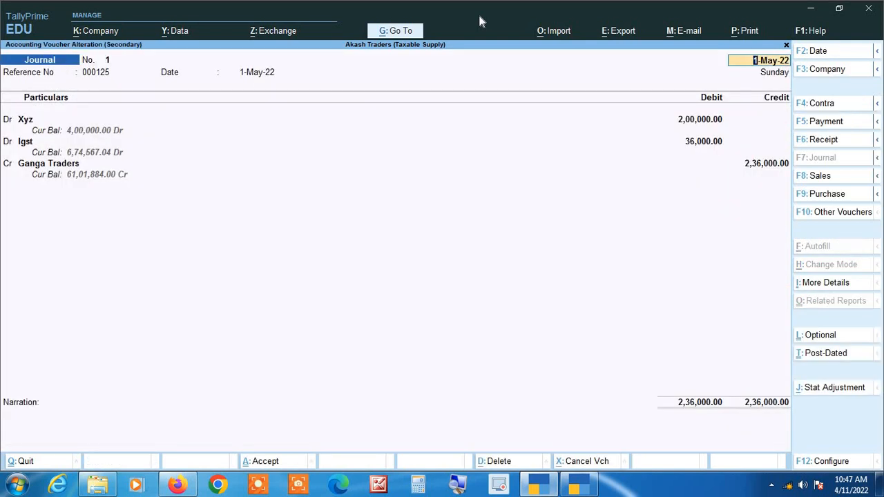
{"action": "key", "text": "Escape"}
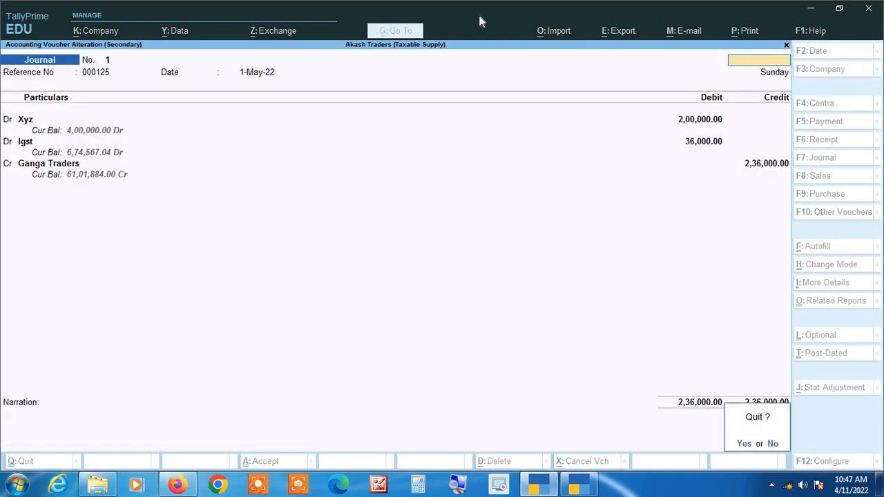
{"action": "key", "text": "Return"}
{"action": "key", "text": "Down"}
{"action": "key", "text": "Return"}
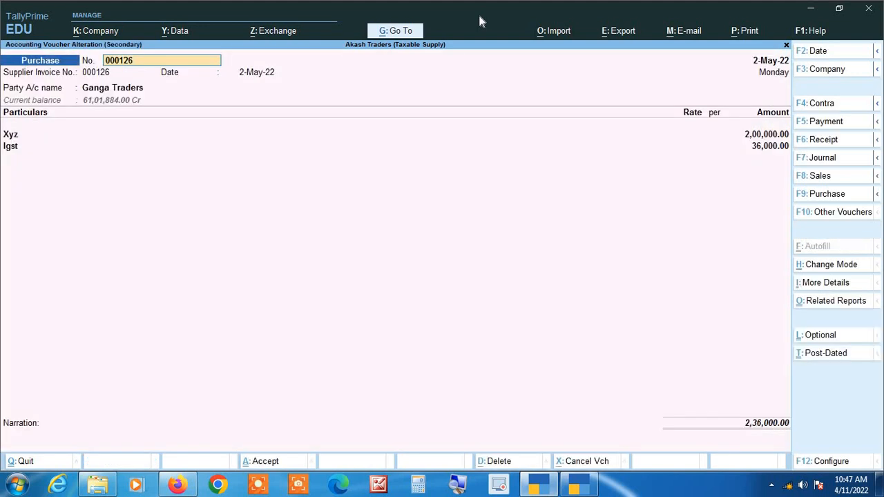
{"action": "key", "text": "BackSpace"}
{"action": "key", "text": "Escape"}
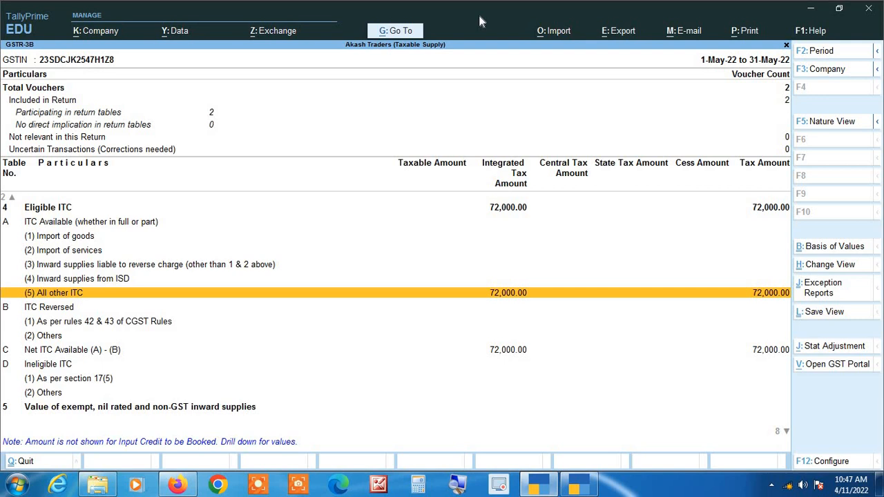
Reopen GSTR-3B for the period 1-5-2022 to 31-5-2022 and move to Eligible ITC.
{"action": "key", "text": "Escape"}
{"action": "key", "text": "Return"}
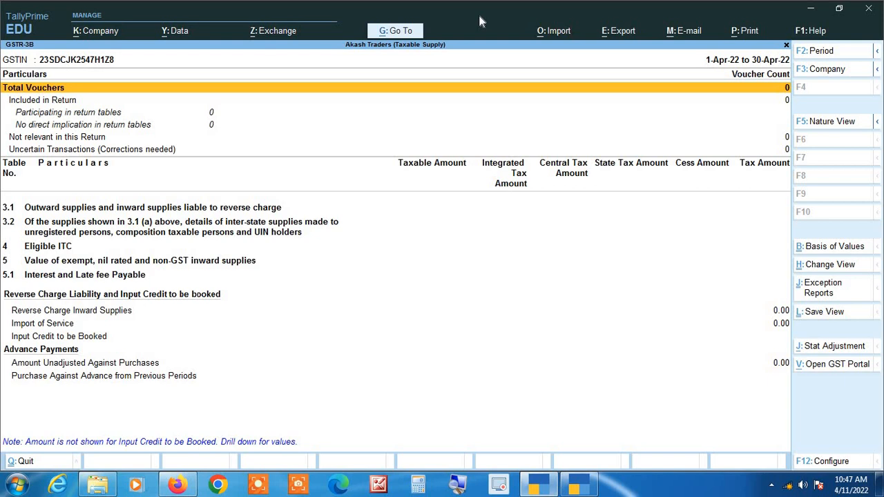
{"action": "key", "text": "F2"}
{"action": "type", "text": "1-5"}
{"action": "key", "text": "Return"}
{"action": "type", "text": "31"}
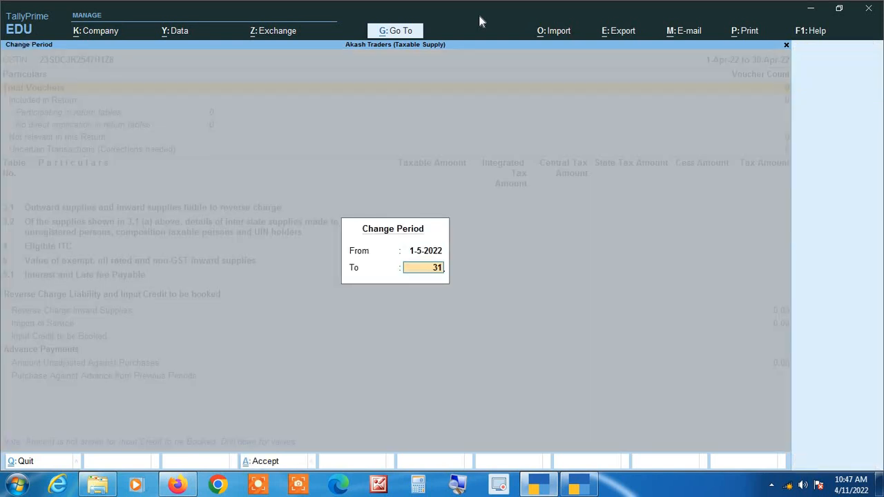
{"action": "type", "text": "-5"}
{"action": "key", "text": "Return"}
{"action": "key", "text": "Down"}
{"action": "key", "text": "Down"}
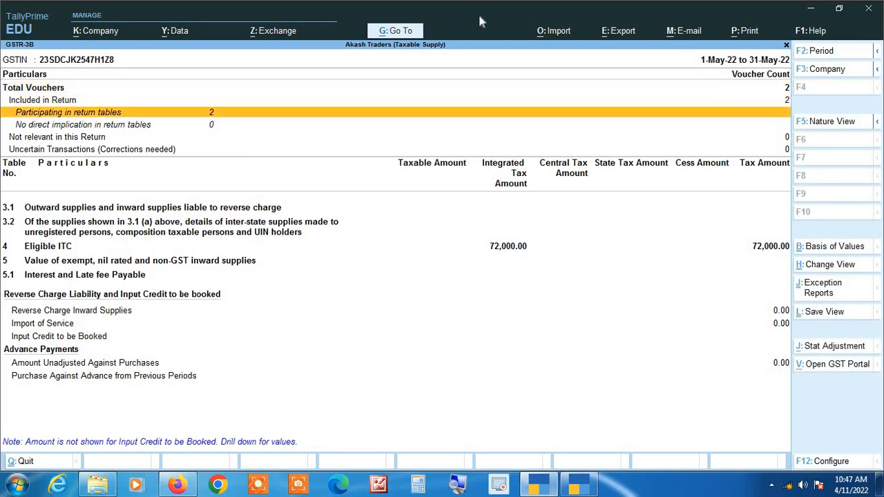
{"action": "key", "text": "Down"}
{"action": "key", "text": "Down"}
{"action": "key", "text": "Down"}
{"action": "key", "text": "Down"}
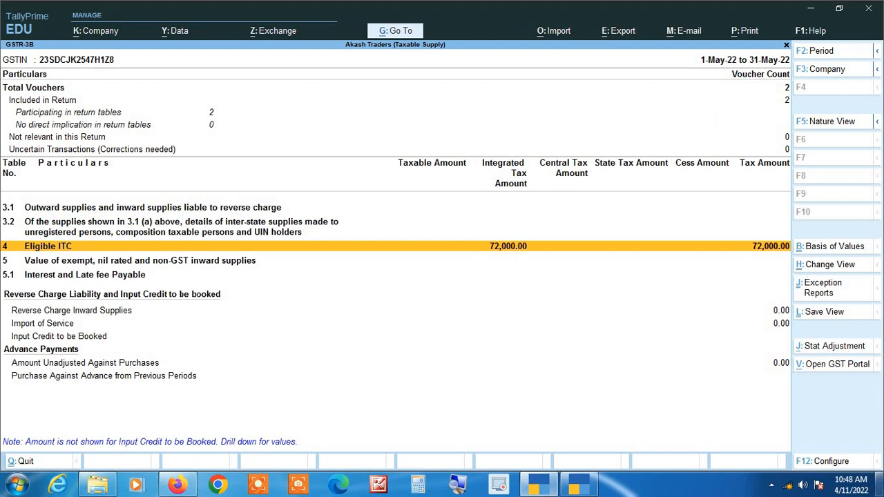
Close the reports and switch to the TallyPrime window with Harshit Traders (Exempt Supply) open.
{"action": "key", "text": "Escape"}
{"action": "key", "text": "Escape"}
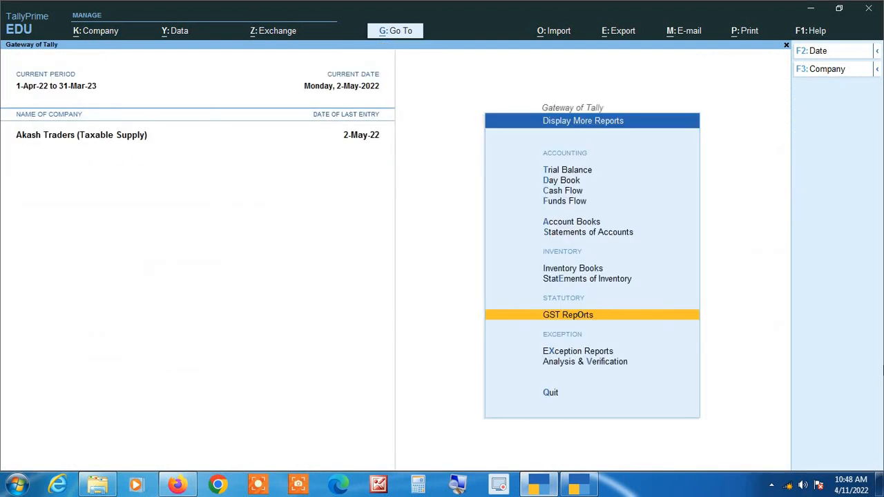
{"action": "key", "text": "Escape"}
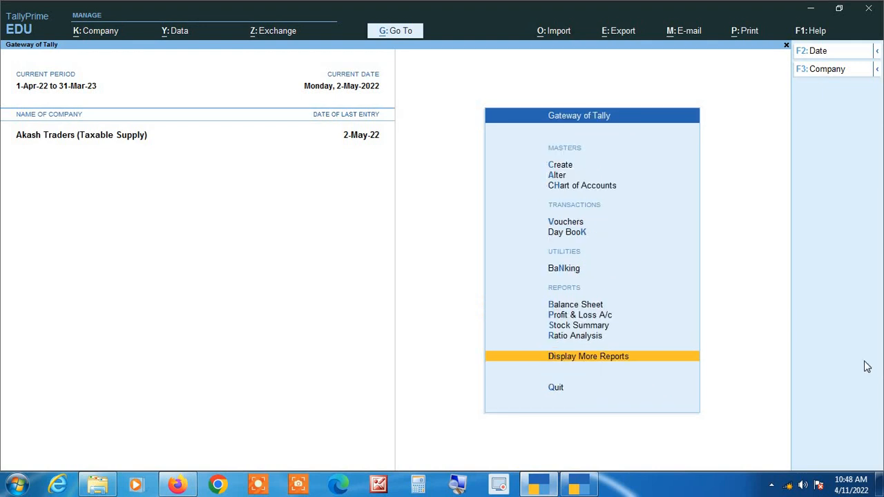
{"action": "left_click", "coordinate": [810, 9]}
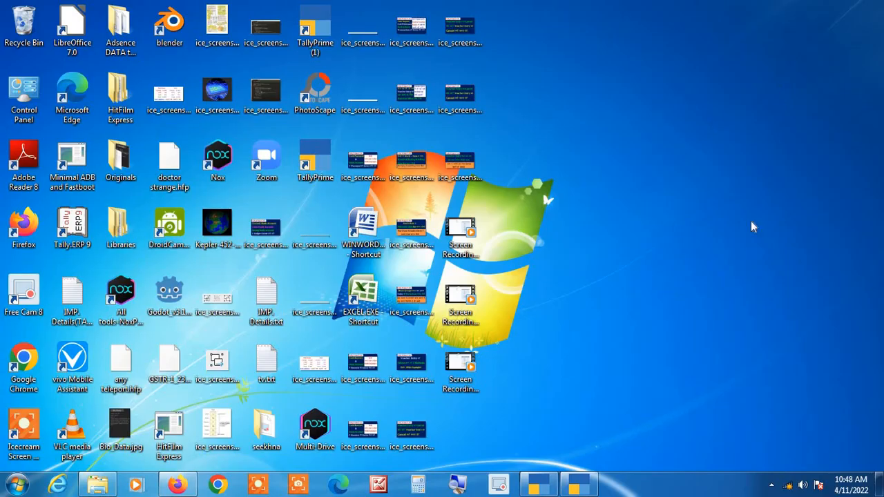
{"action": "mouse_move", "coordinate": [591, 492]}
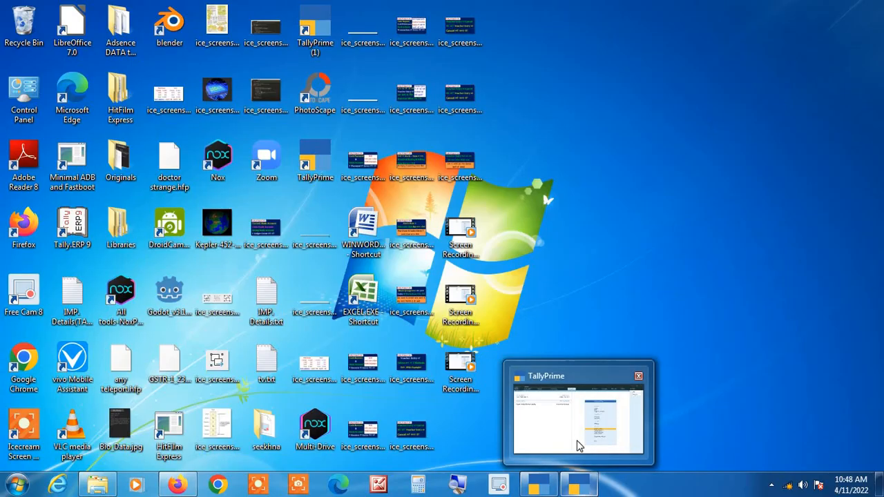
{"action": "left_click", "coordinate": [579, 446]}
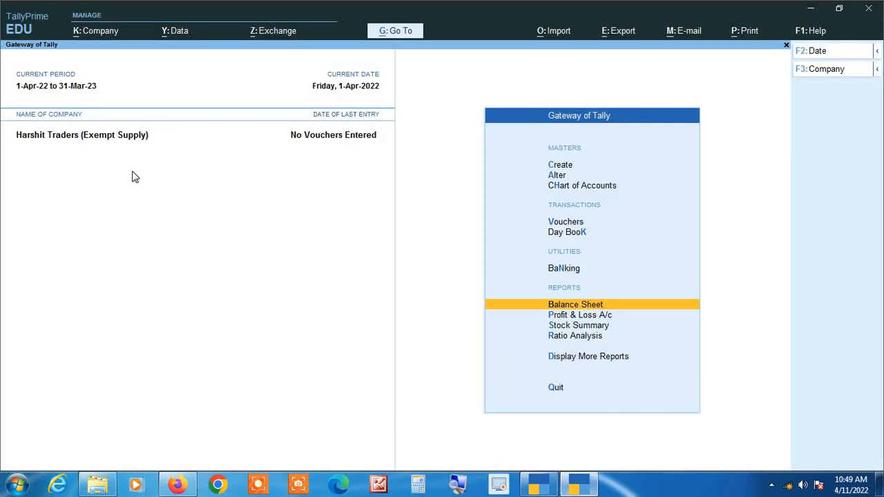
{"action": "left_click", "coordinate": [458, 486]}
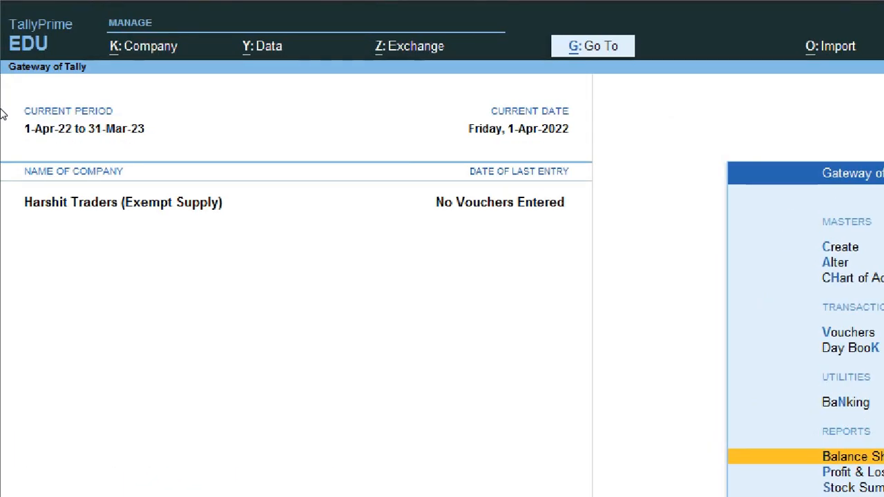
{"action": "key", "text": "super+Escape"}
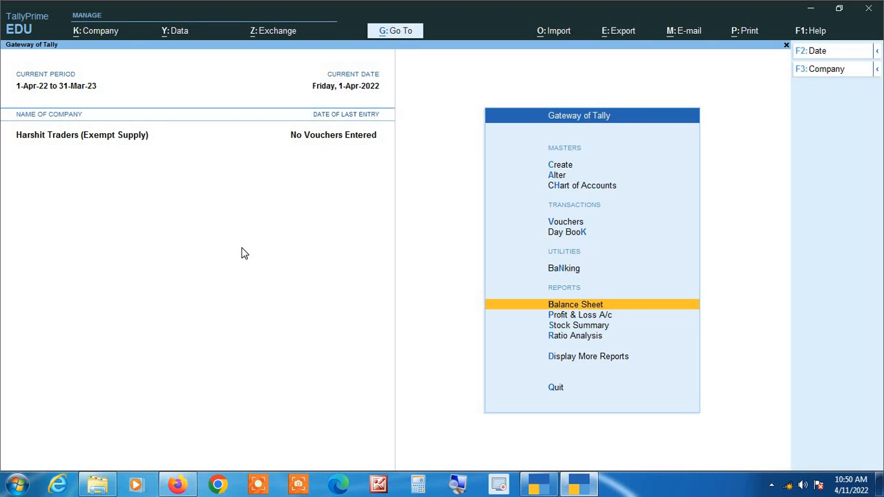
Start a new purchase voucher in Accounting Invoice mode.
{"action": "key", "text": "Up"}
{"action": "key", "text": "Up"}
{"action": "key", "text": "Up"}
{"action": "key", "text": "Return"}
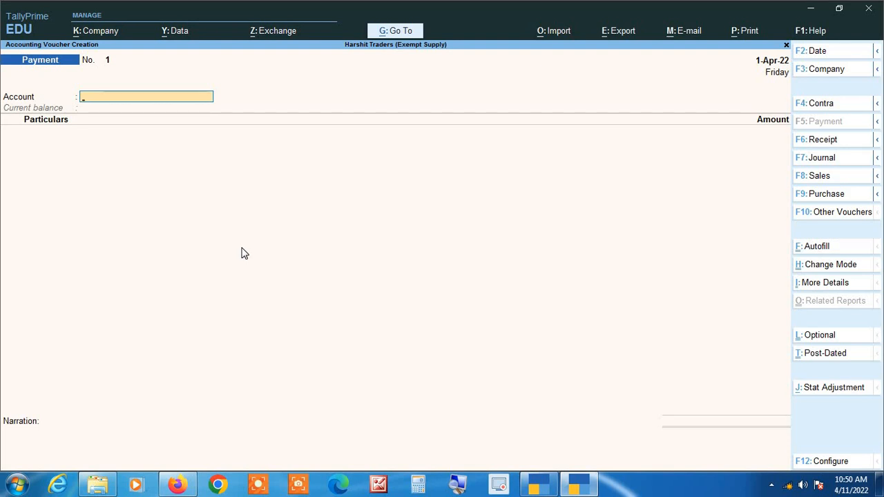
{"action": "key", "text": "F9"}
{"action": "key", "text": "Return"}
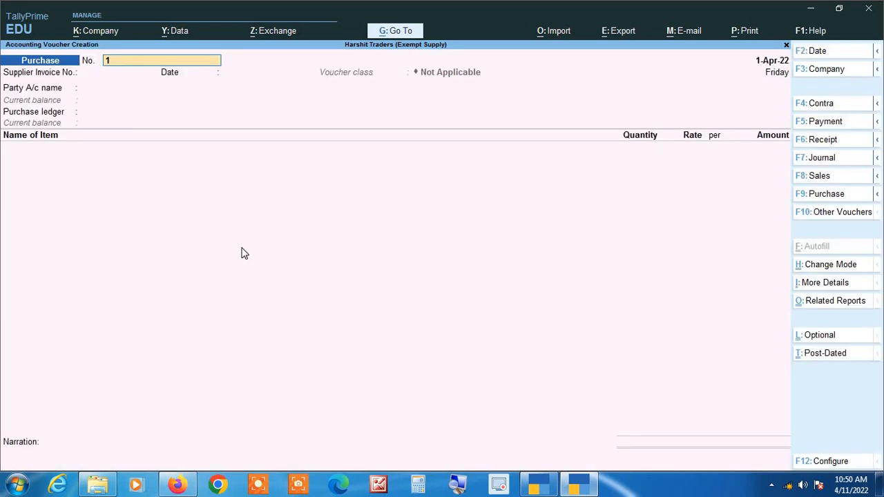
{"action": "left_click", "coordinate": [840, 269]}
{"action": "key", "text": "Down"}
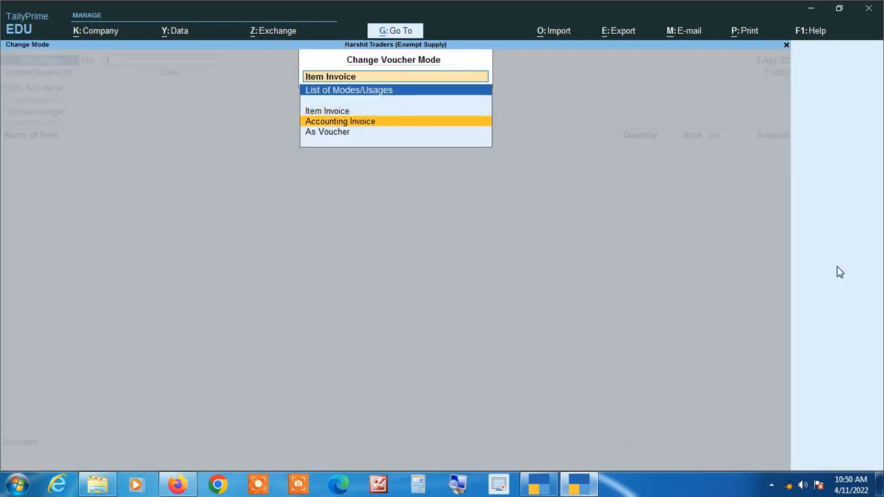
{"action": "key", "text": "Return"}
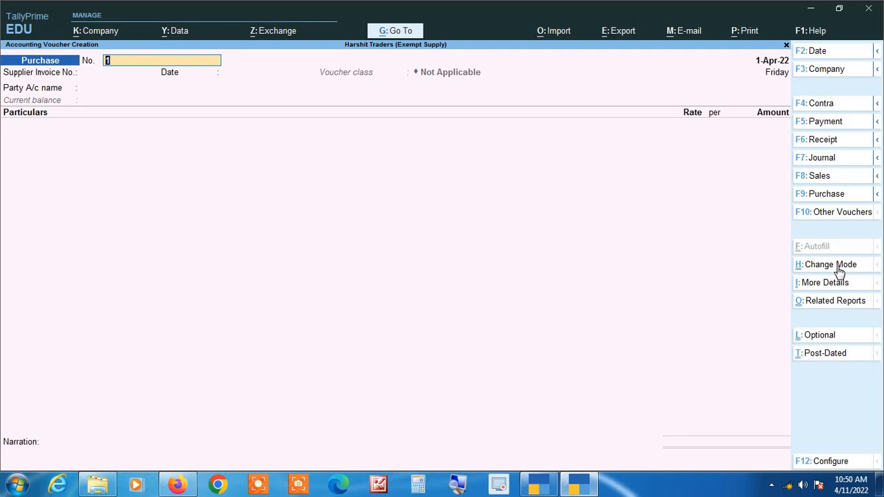
Date the purchase voucher 1-5 and number it 000125.
{"action": "key", "text": "F2"}
{"action": "type", "text": "1-5"}
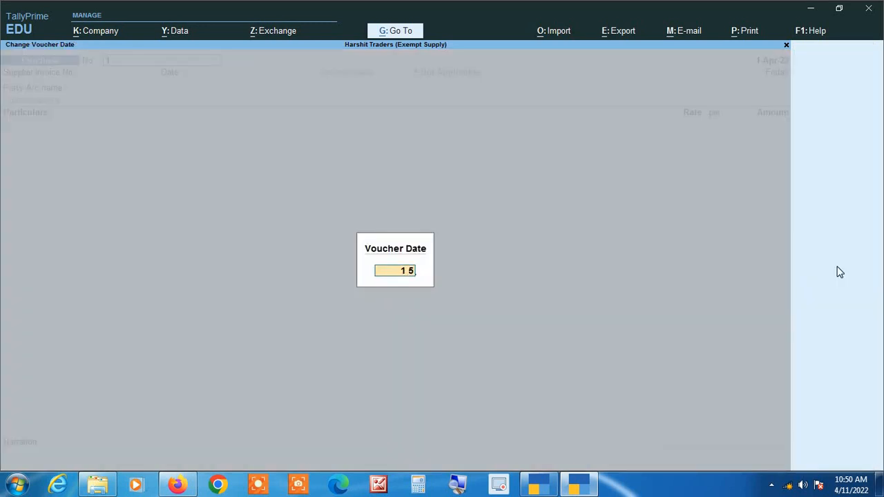
{"action": "key", "text": "Return"}
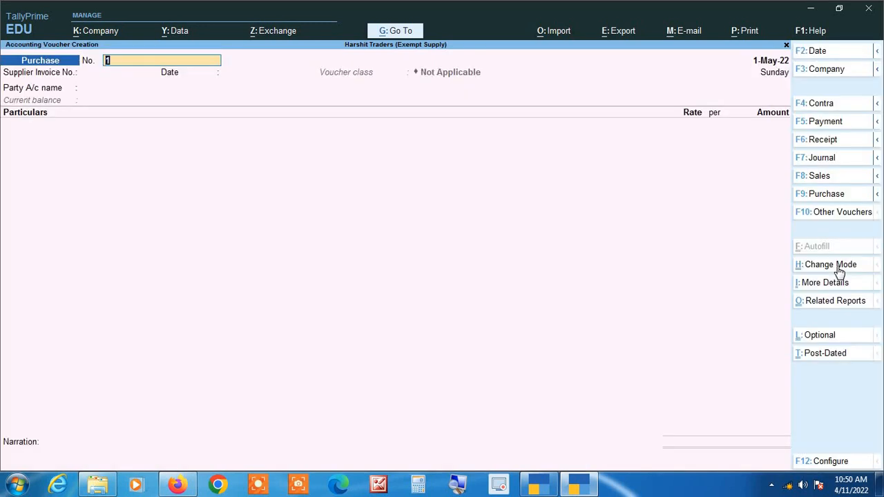
{"action": "type", "text": "000125"}
{"action": "key", "text": "Return"}
Enter supplier invoice number 000125 and select Ganga Traders as the party account.
{"action": "type", "text": "000"}
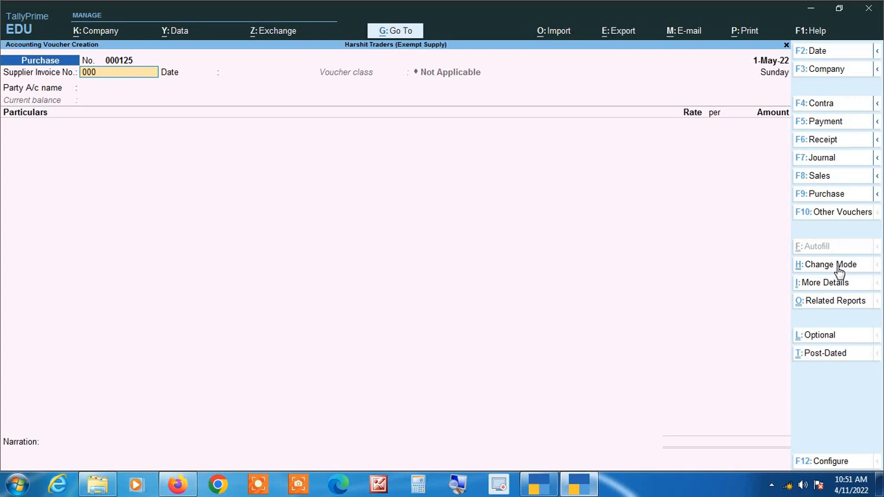
{"action": "type", "text": "125"}
{"action": "key", "text": "Return"}
{"action": "key", "text": "Return"}
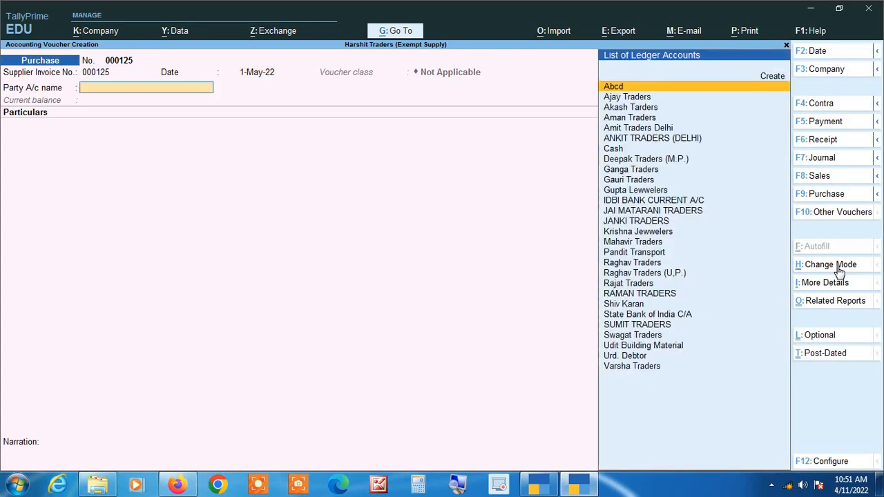
{"action": "type", "text": "Gan"}
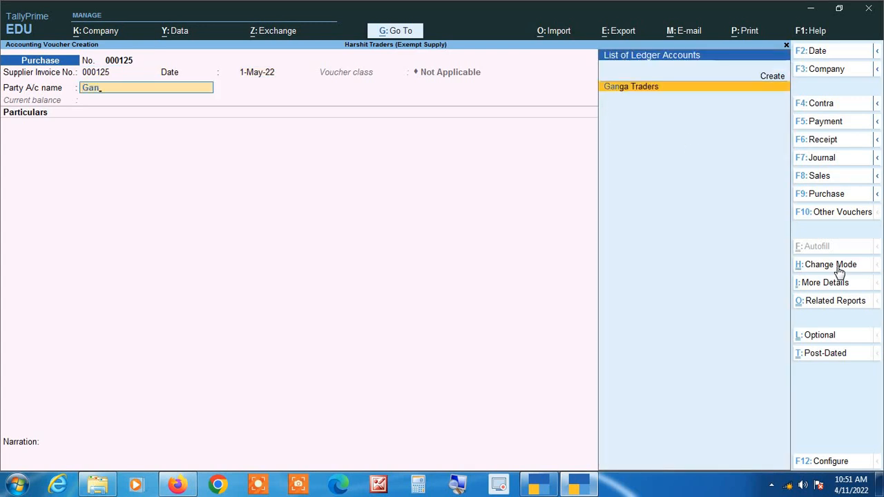
{"action": "key", "text": "Return"}
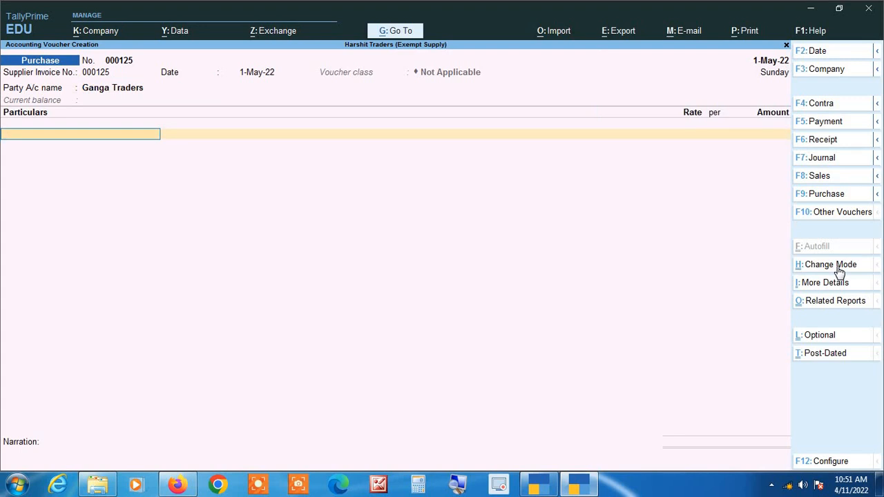
From the voucher's particulars line, create a new ledger named Xyz under the Fixed Assets group.
{"action": "key", "text": "alt+c"}
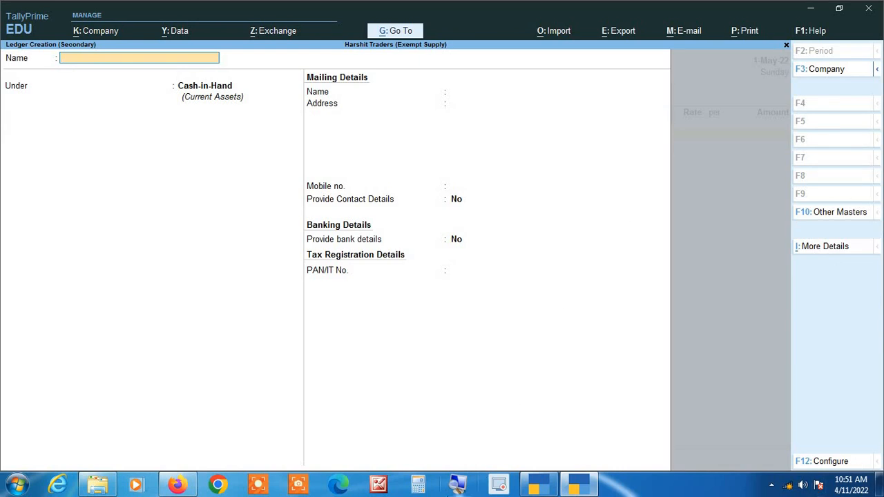
{"action": "left_click", "coordinate": [458, 485]}
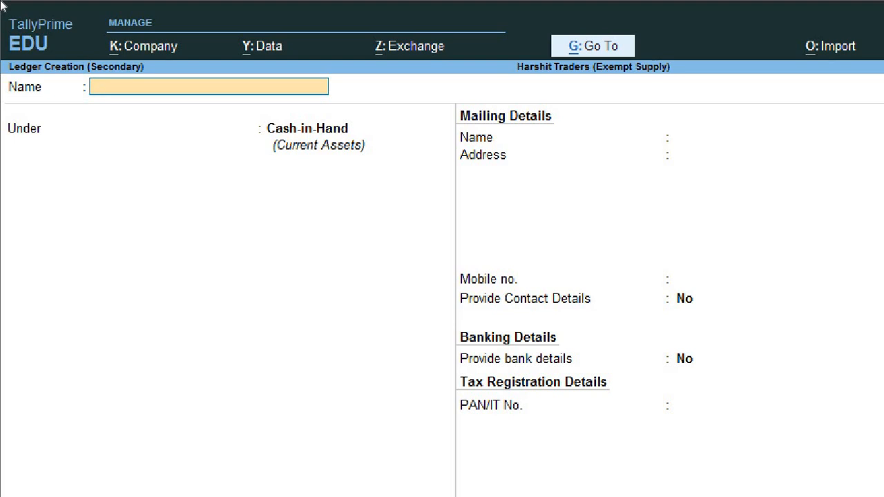
{"action": "type", "text": "Abc"}
{"action": "key", "text": "BackSpace"}
{"action": "key", "text": "BackSpace"}
{"action": "type", "text": "BC"}
{"action": "key", "text": "Right"}
{"action": "key", "text": "Right"}
{"action": "type", "text": "d"}
{"action": "key", "text": "BackSpace"}
{"action": "key", "text": "BackSpace"}
{"action": "key", "text": "BackSpace"}
{"action": "type", "text": "Xyz"}
{"action": "key", "text": "Return"}
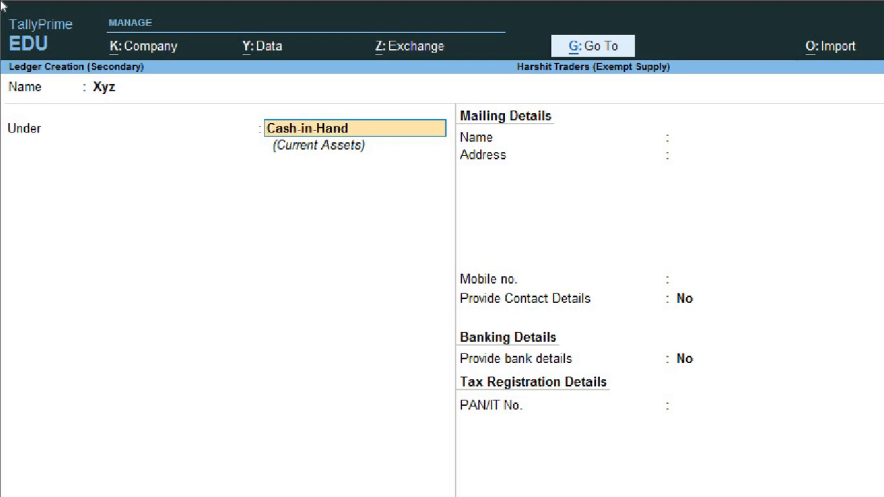
{"action": "type", "text": "fi"}
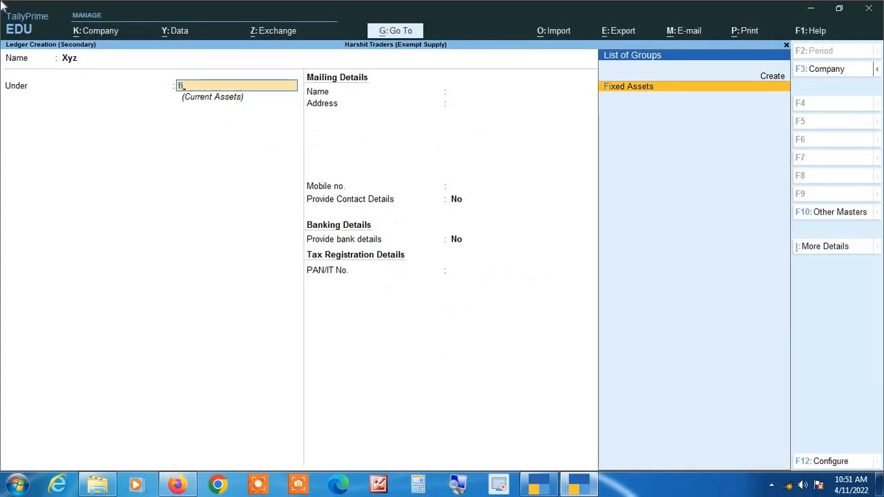
{"action": "key", "text": "Return"}
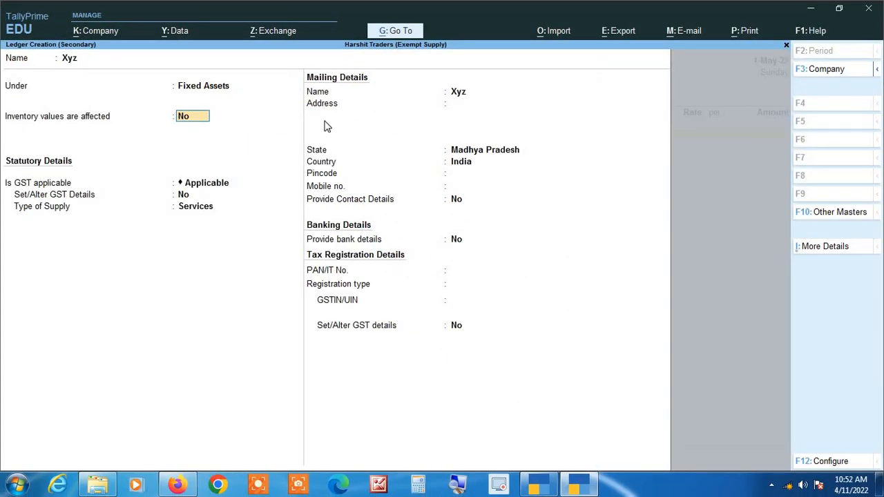
Set the Xyz ledger's GST applicability to Not Applicable and save the ledger.
{"action": "key", "text": "Return"}
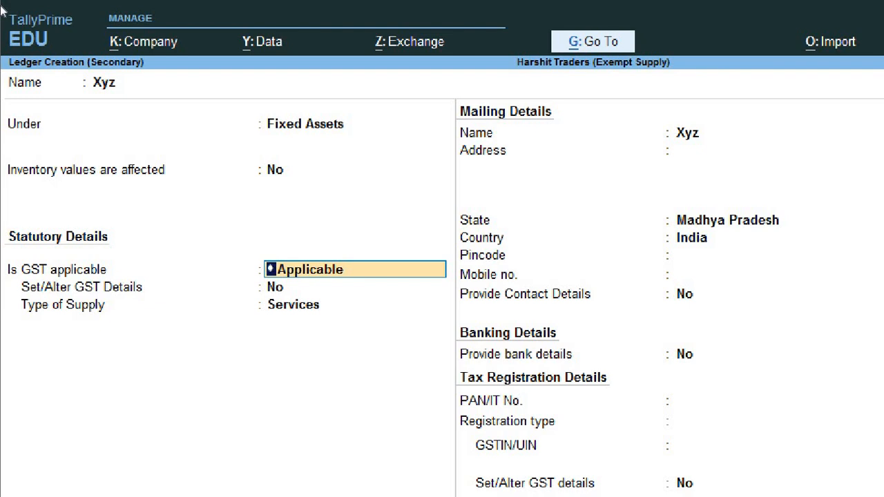
{"action": "key", "text": "BackSpace"}
{"action": "key", "text": "Down"}
{"action": "key", "text": "Return"}
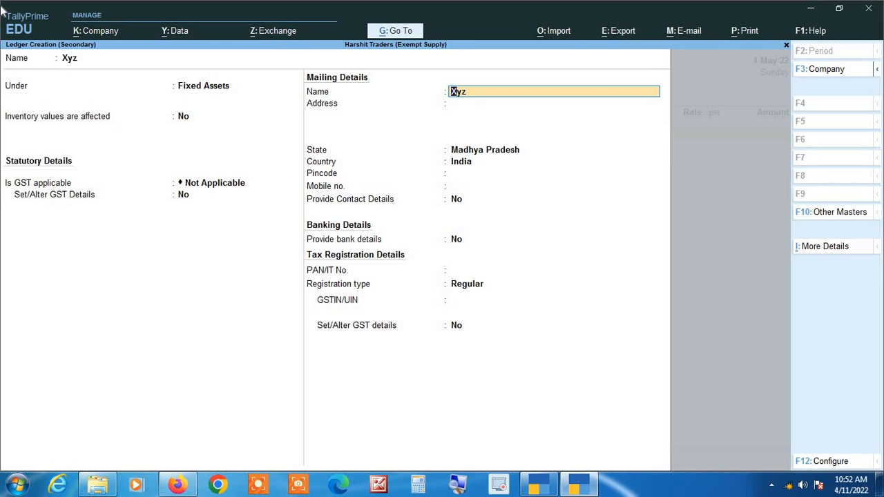
{"action": "key", "text": "ctrl"}
{"action": "key", "text": "ctrl+a"}
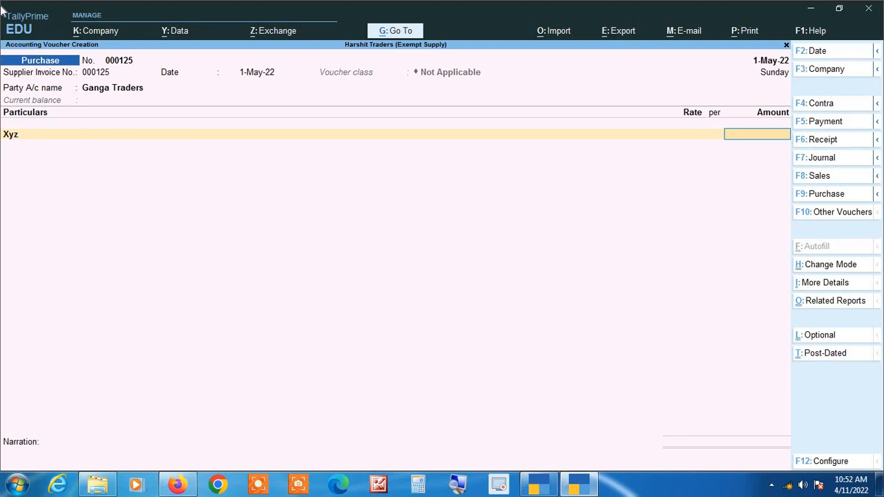
Enter 236000 as the amount against Xyz and save the purchase voucher.
{"action": "type", "text": "236000"}
{"action": "key", "text": "Return"}
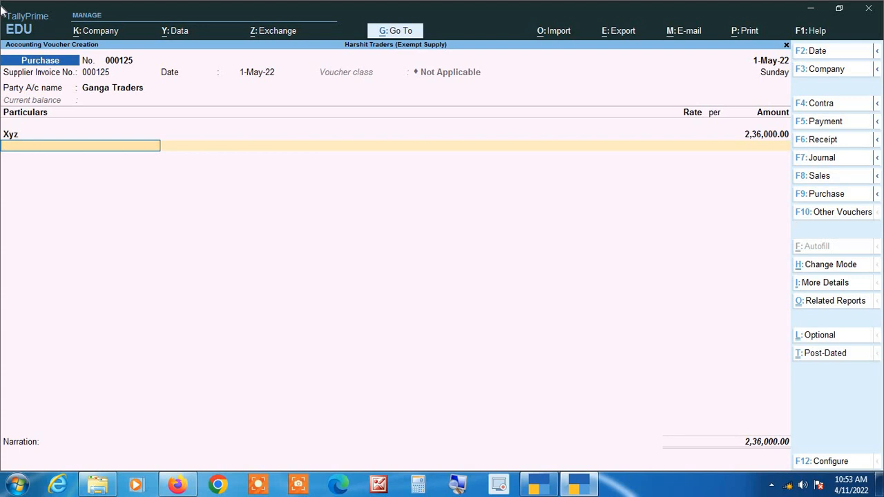
{"action": "left_click", "coordinate": [458, 487]}
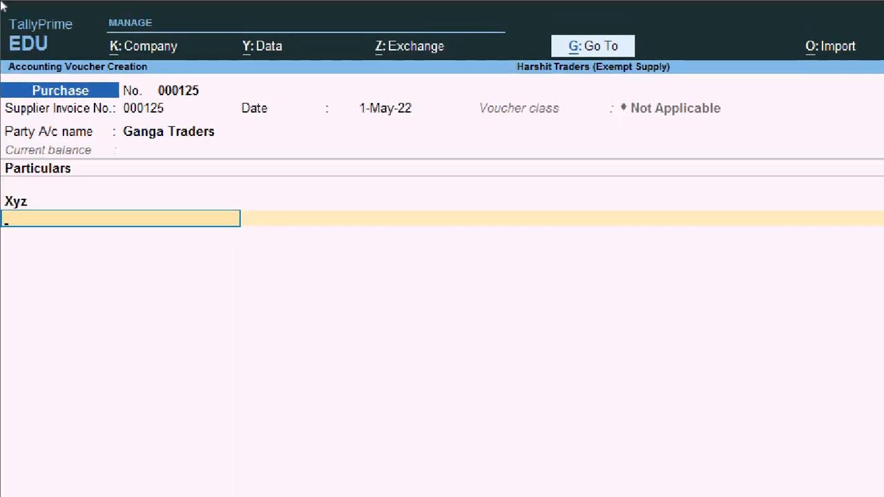
{"action": "key", "text": "BackSpace"}
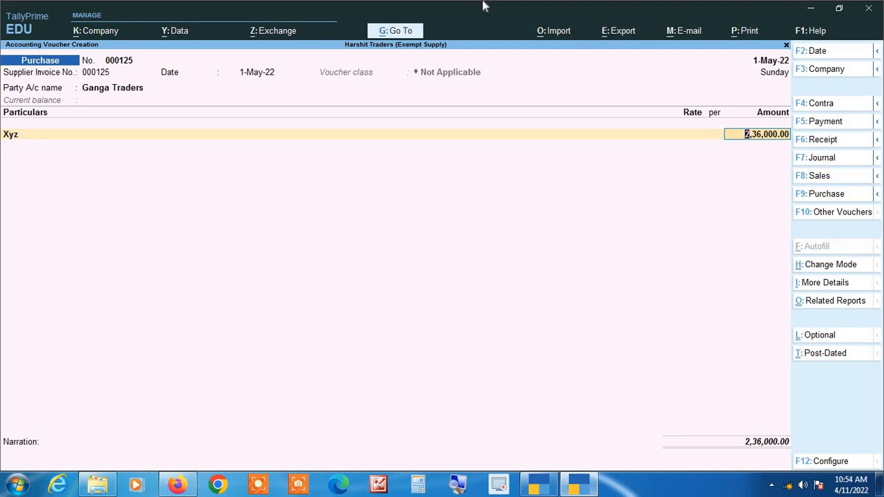
{"action": "key", "text": "Return"}
{"action": "key", "text": "Return"}
{"action": "key", "text": "Return"}
{"action": "key", "text": "Return"}
{"action": "key", "text": "Return"}
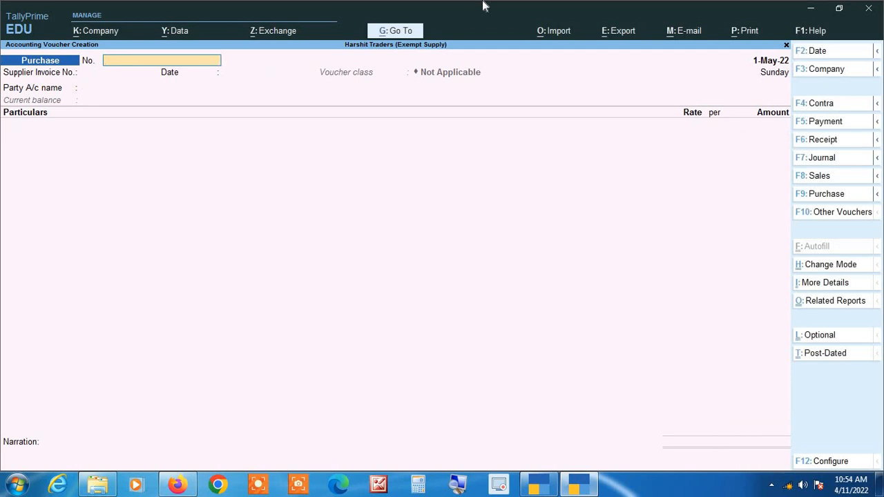
Open the GSTR-3B report and change its period to 1.5 through 31.5.
{"action": "key", "text": "Escape"}
{"action": "key", "text": "d"}
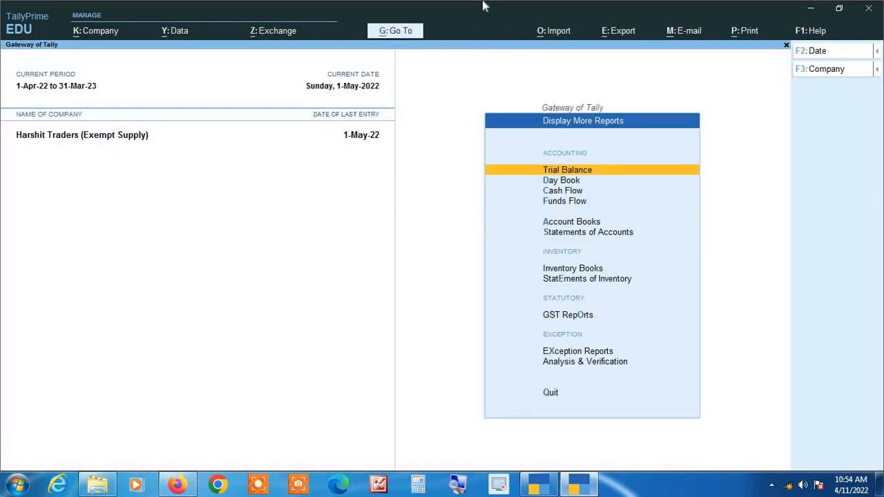
{"action": "key", "text": "g"}
{"action": "key", "text": "Down"}
{"action": "key", "text": "Down"}
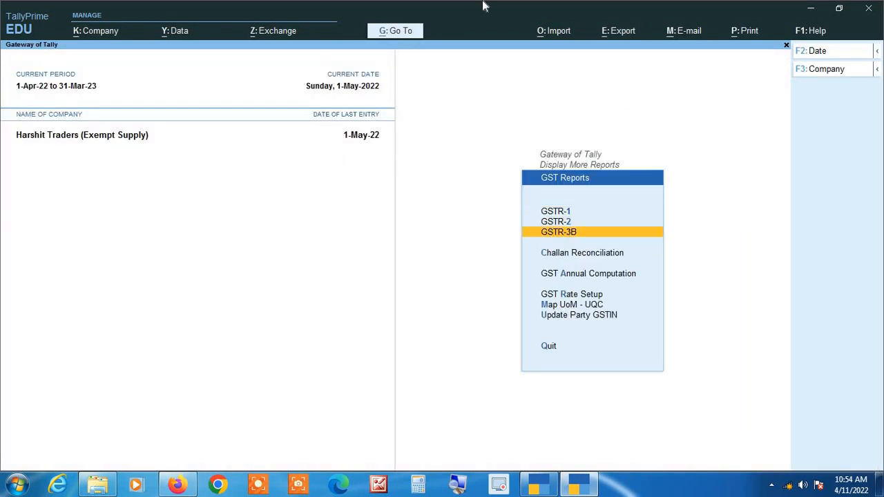
{"action": "key", "text": "Return"}
{"action": "key", "text": "F2"}
{"action": "type", "text": "1.5"}
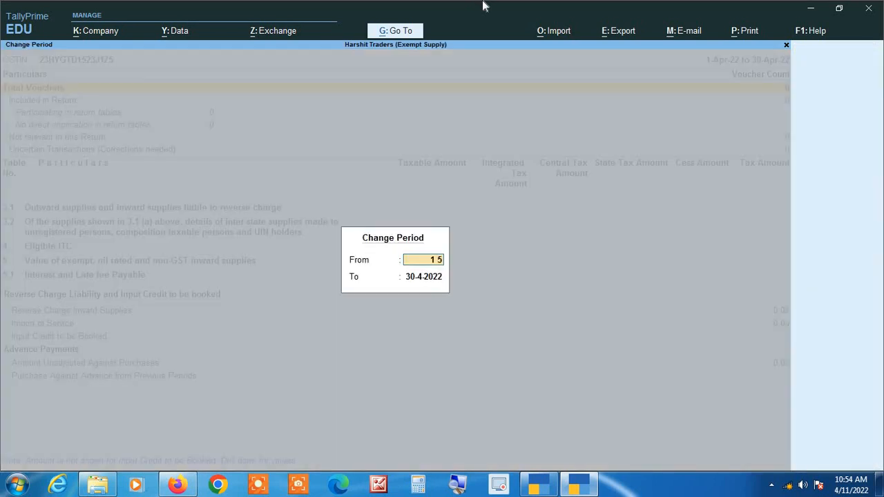
{"action": "key", "text": "Return"}
{"action": "type", "text": "31.5"}
{"action": "key", "text": "Return"}
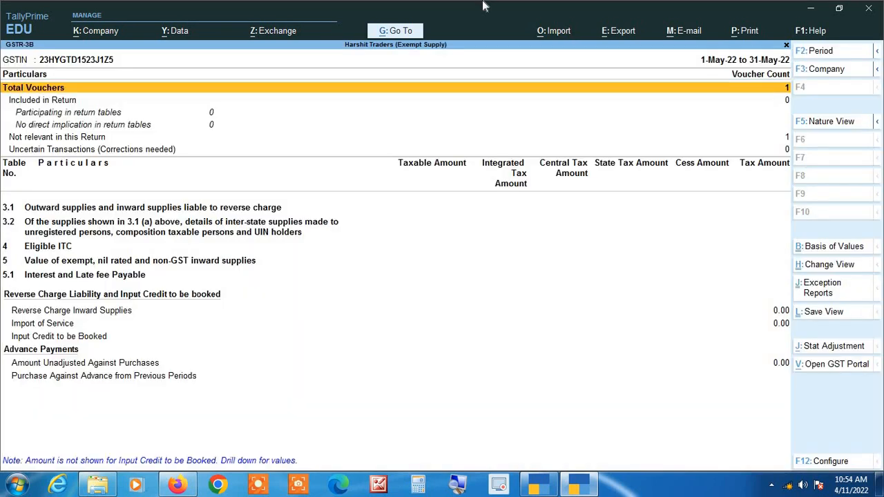
Drill down from the Not relevant in this Return count to the purchase voucher.
{"action": "key", "text": "Down"}
{"action": "key", "text": "Down"}
{"action": "key", "text": "Down"}
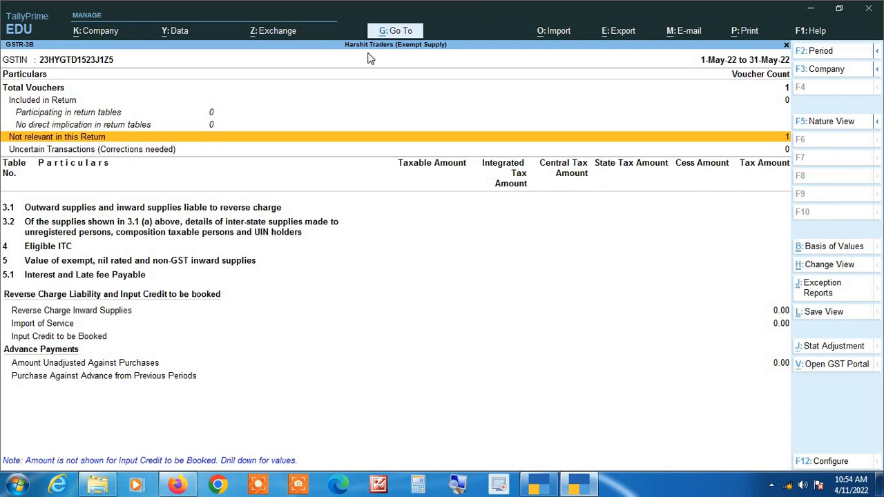
{"action": "key", "text": "Return"}
{"action": "key", "text": "Return"}
{"action": "key", "text": "Return"}
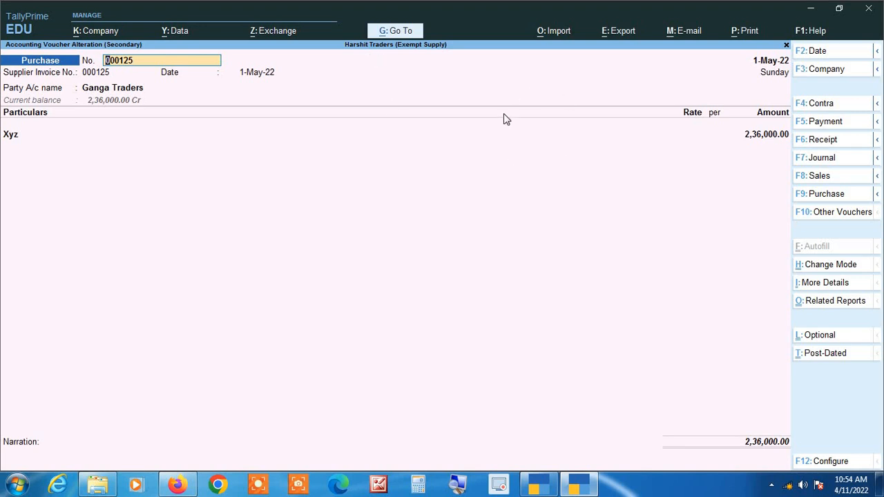
Close the voucher and the GSTR-3B screens, returning to the Gateway of Tally.
{"action": "key", "text": "Escape"}
{"action": "key", "text": "y"}
{"action": "key", "text": "Escape"}
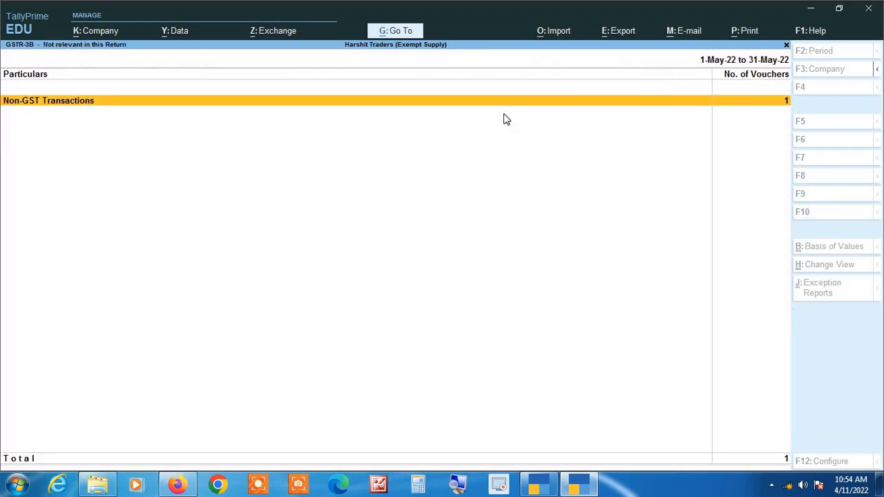
{"action": "key", "text": "Escape"}
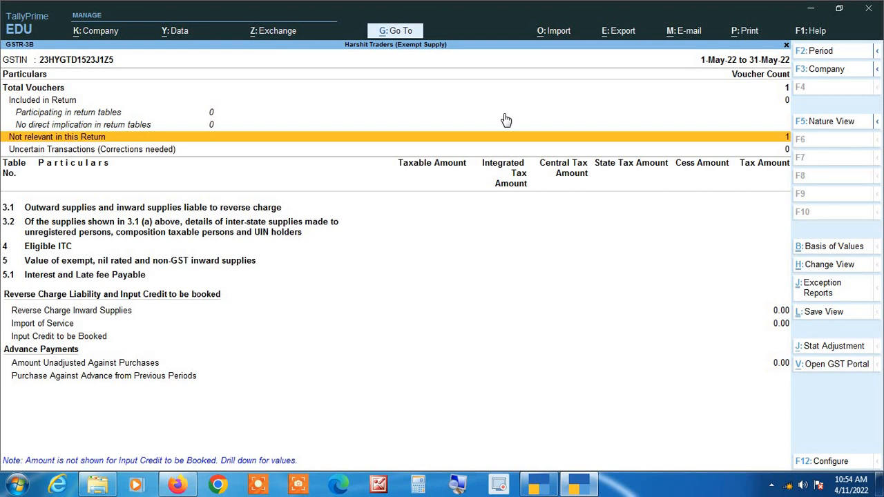
{"action": "key", "text": "Escape"}
{"action": "key", "text": "Escape"}
{"action": "key", "text": "Escape"}
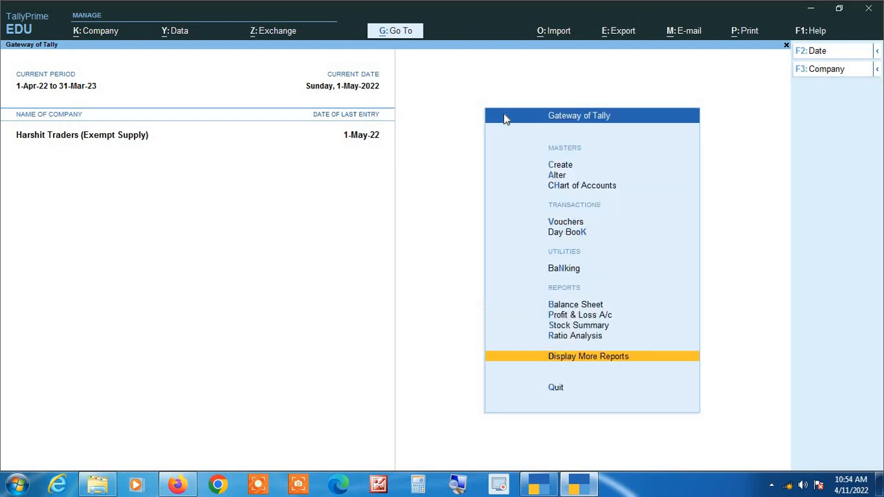